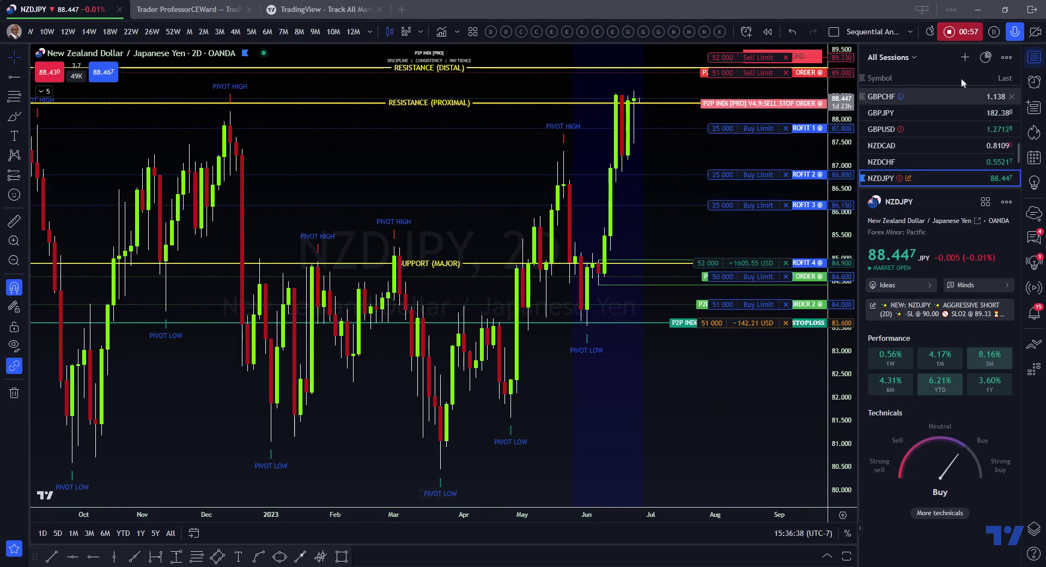
# Step: Hide the watchlist to give the NZDJPY 2D chart the full width
pyautogui.click(1034, 57)
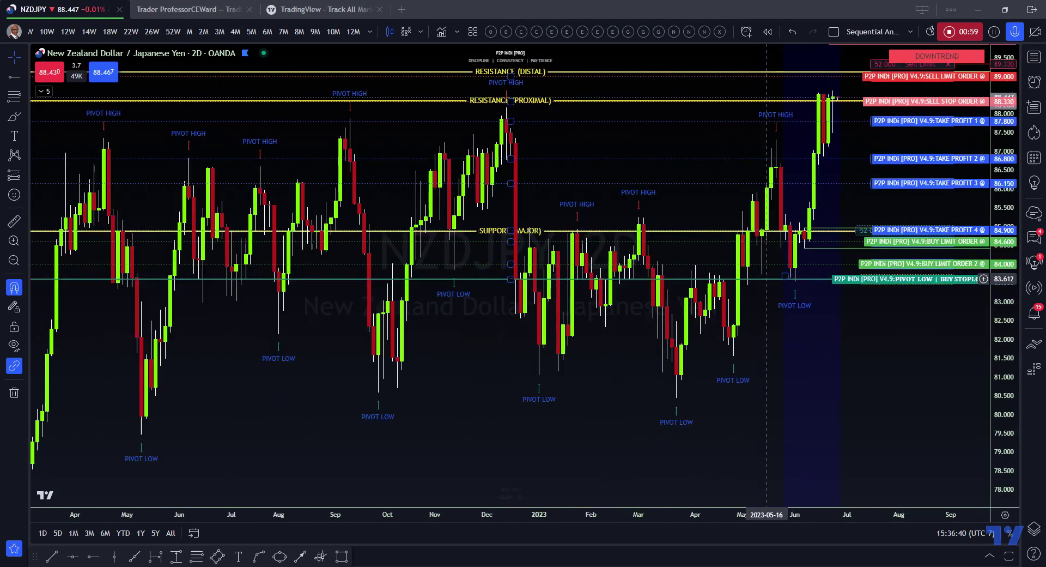
pyautogui.scroll(-2, 766, 279)
pyautogui.scroll(3, 768, 283)
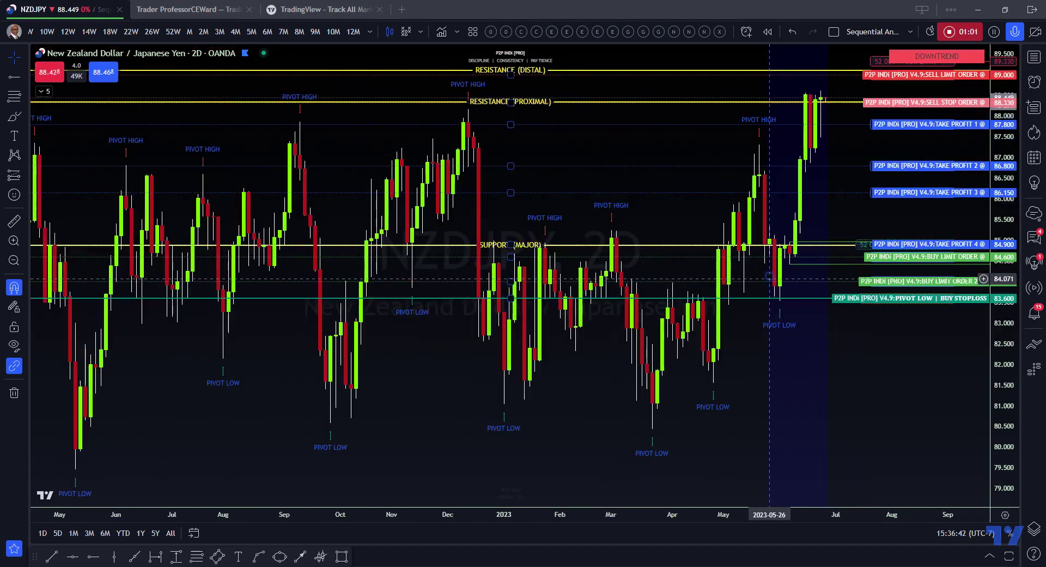
pyautogui.scroll(1, 768, 283)
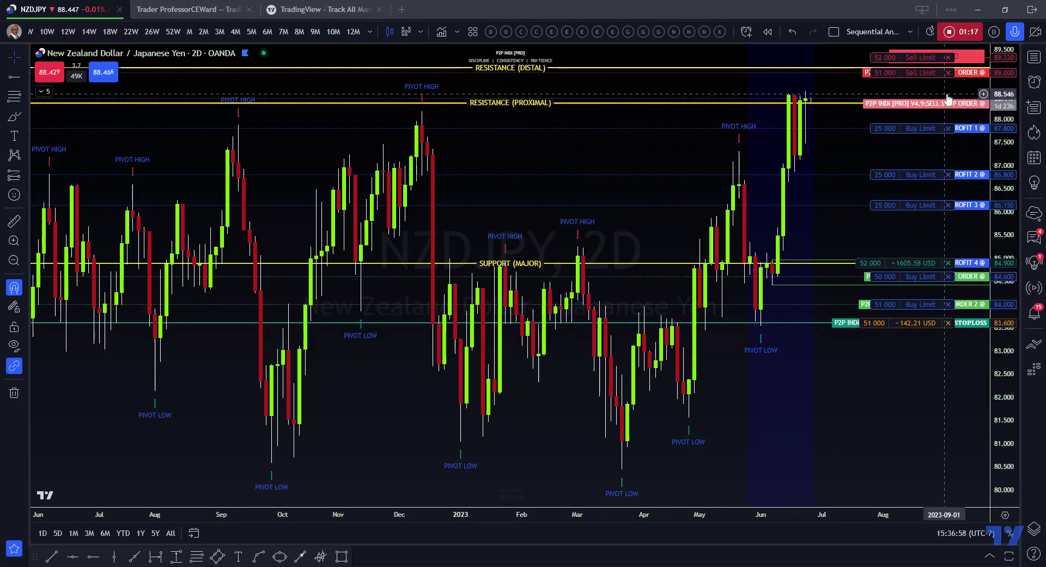
# Step: Select the P2P INDi [PRO] V4.9 indicator on the chart and examine its sell order and take profit levels
pyautogui.click(965, 76)
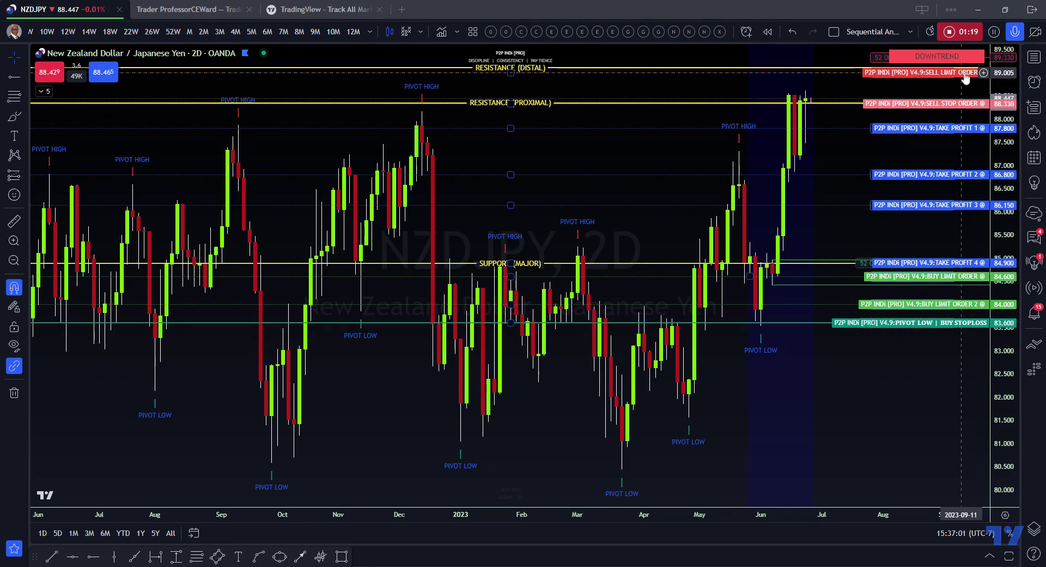
pyautogui.click(967, 74)
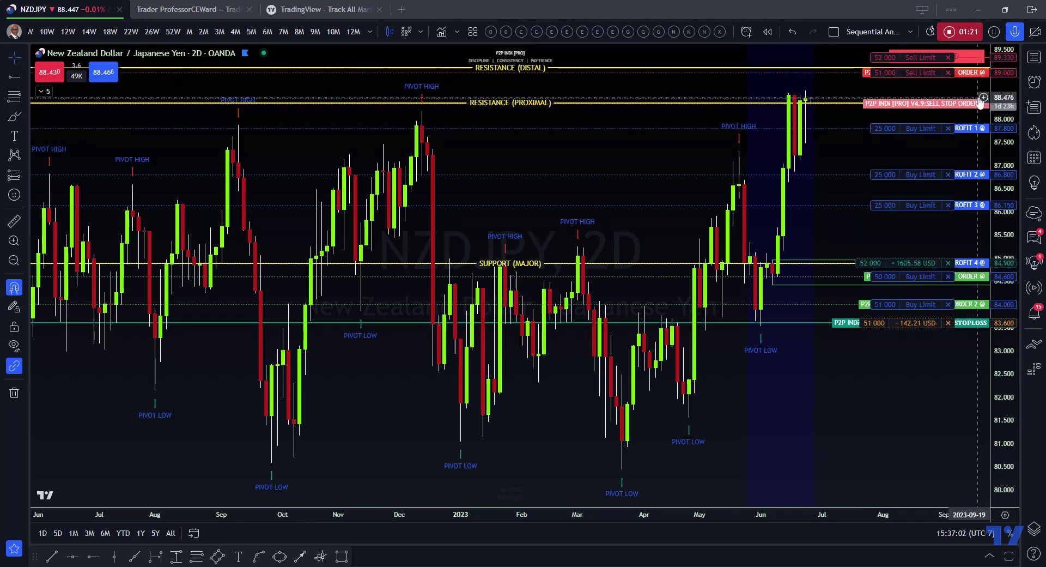
pyautogui.click(979, 66)
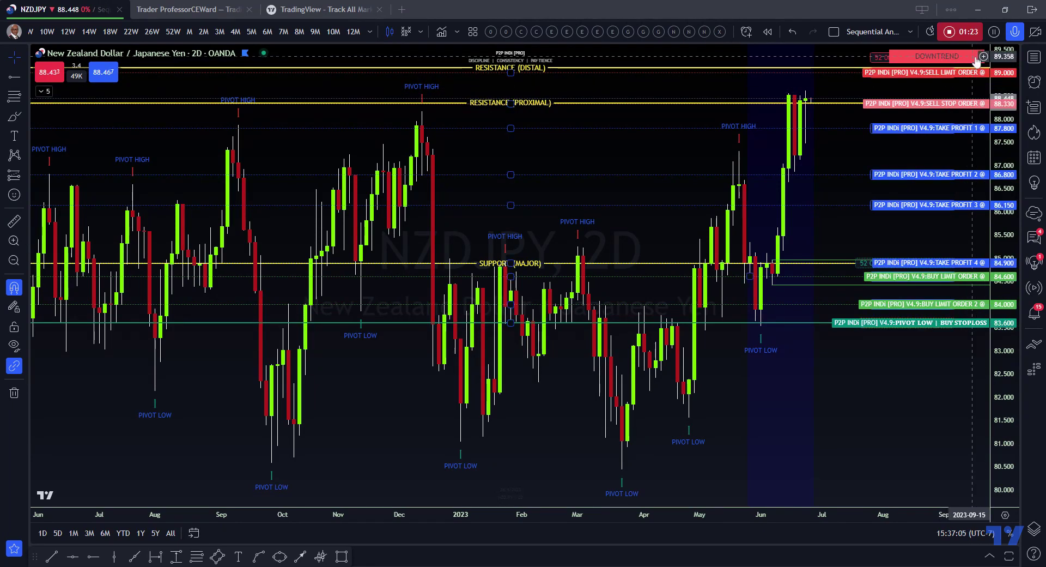
pyautogui.click(975, 77)
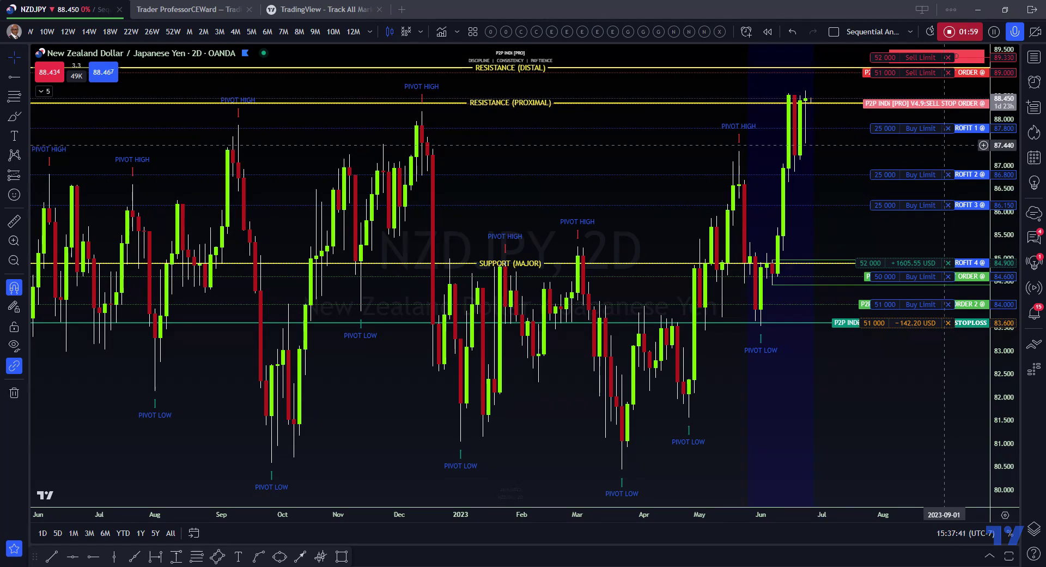
pyautogui.moveTo(922, 123)
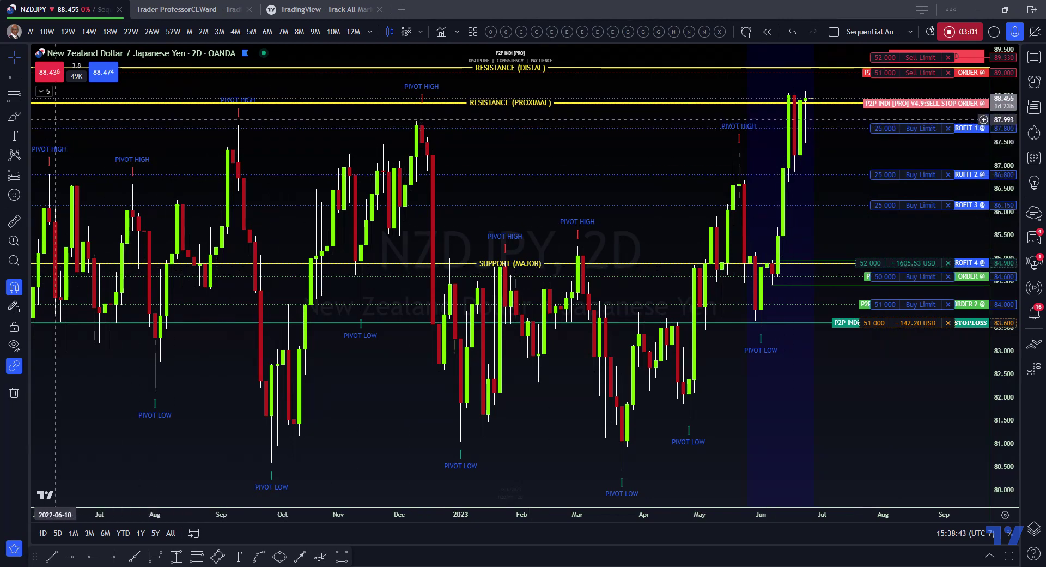
# Step: Expand the indicator list, hide the last P2P INDi [PRO] V4.9 indicator and show the first P2P INDI [PRO] V4.9 instead
pyautogui.click(43, 91)
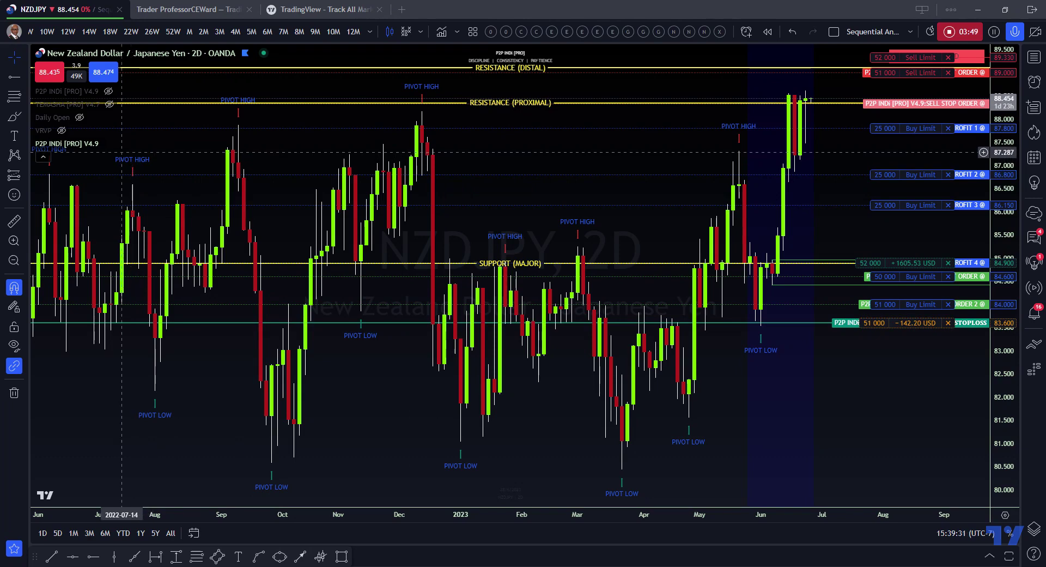
pyautogui.click(110, 144)
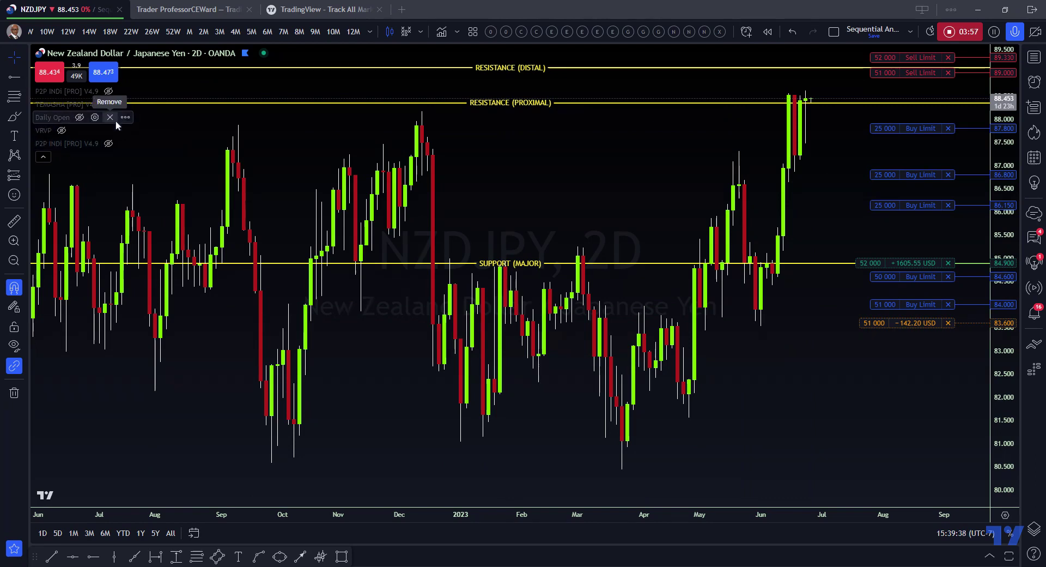
pyautogui.click(110, 92)
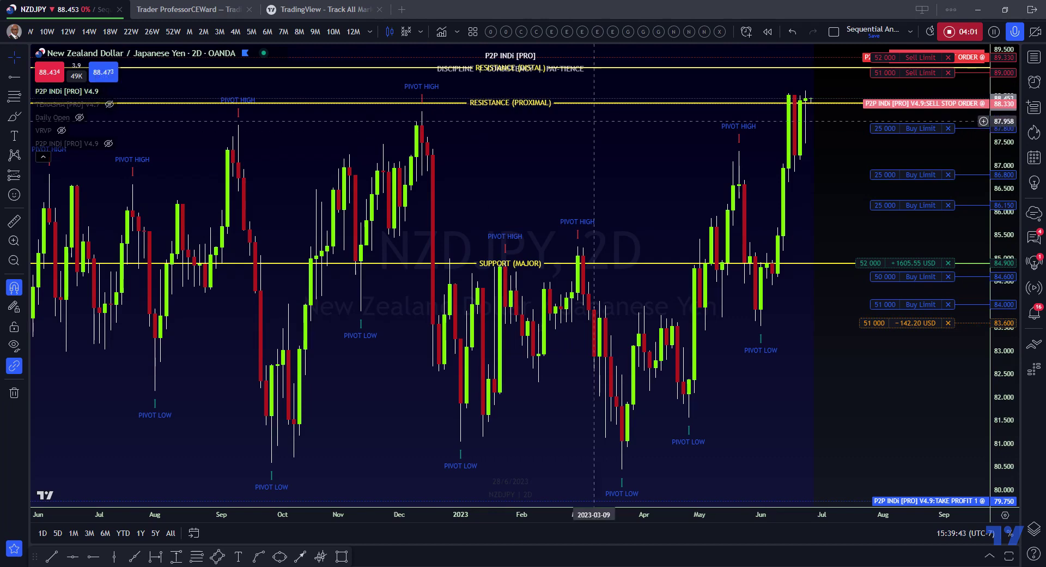
# Step: Turn off the display of orders in the chart's trading settings and collapse the indicator list
pyautogui.click(928, 31)
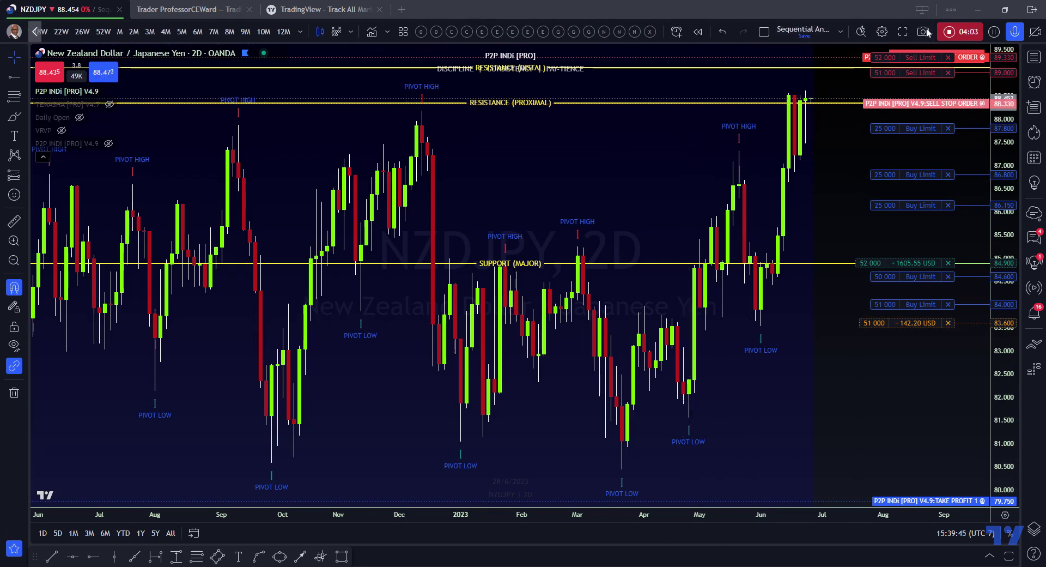
pyautogui.click(883, 33)
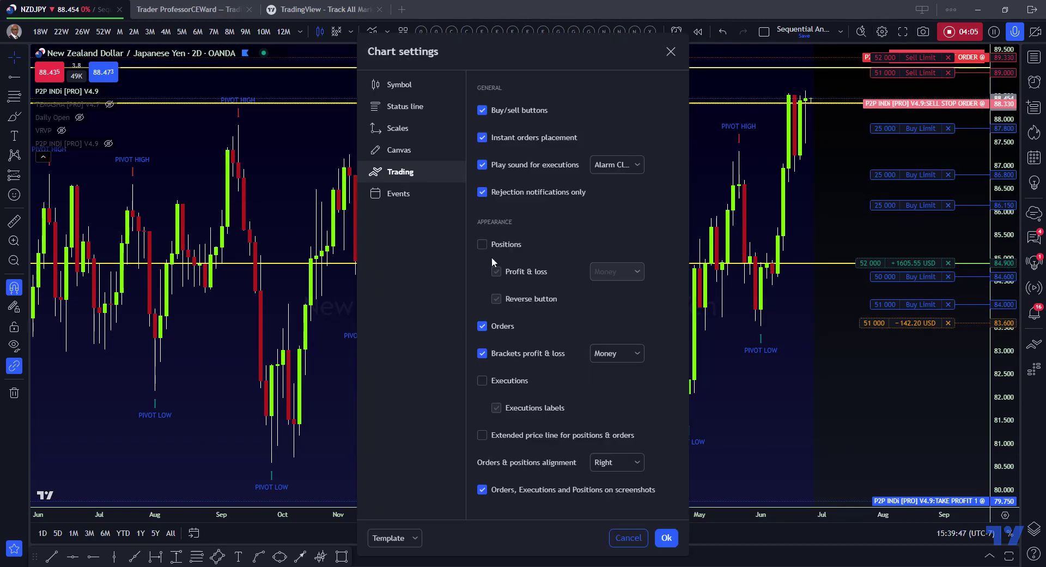
pyautogui.click(482, 325)
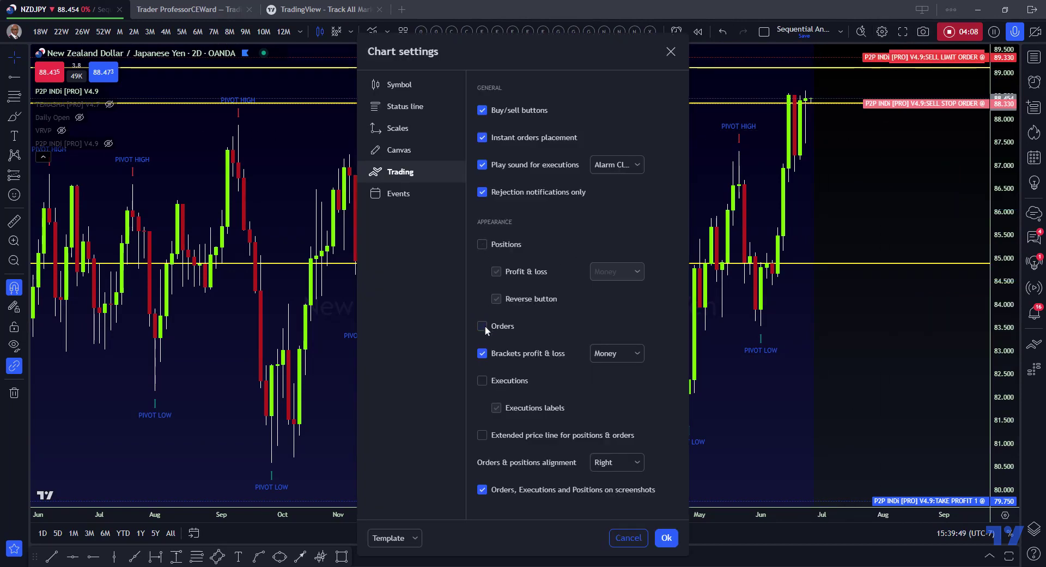
pyautogui.click(666, 538)
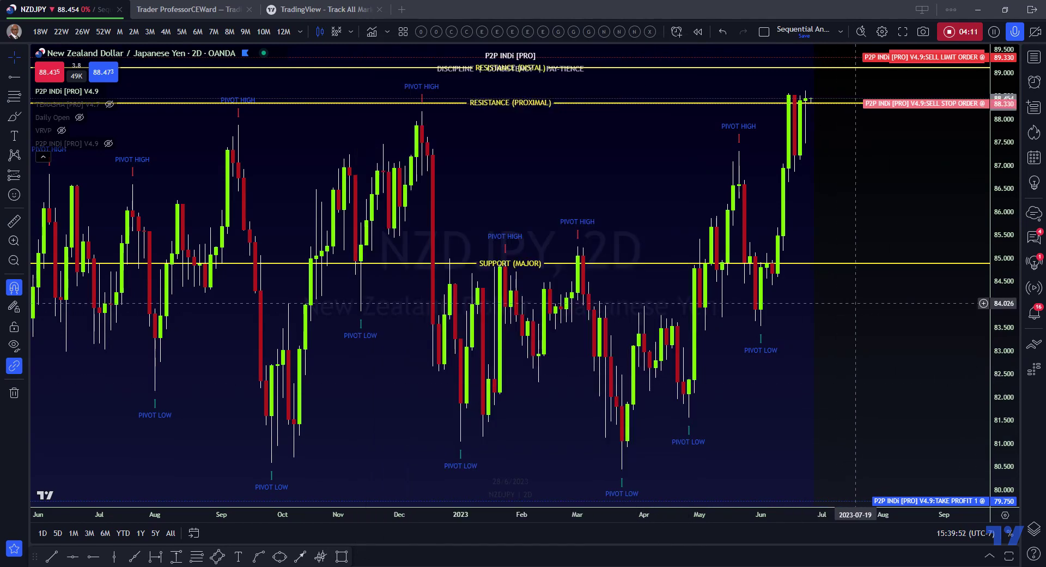
pyautogui.click(43, 157)
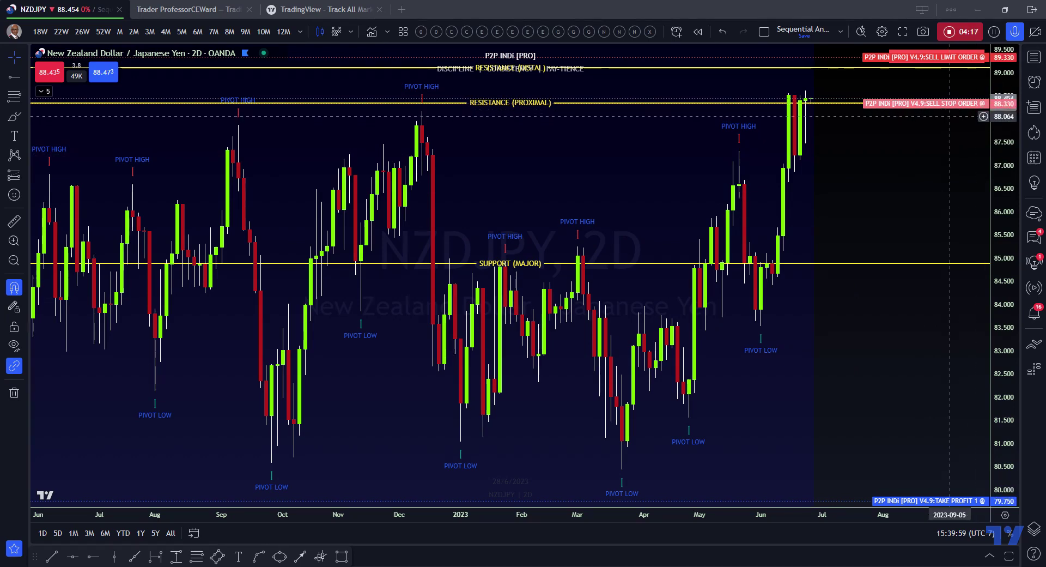
# Step: Show the watchlist with the NZDJPY details and open the pair's full technicals
pyautogui.click(1034, 58)
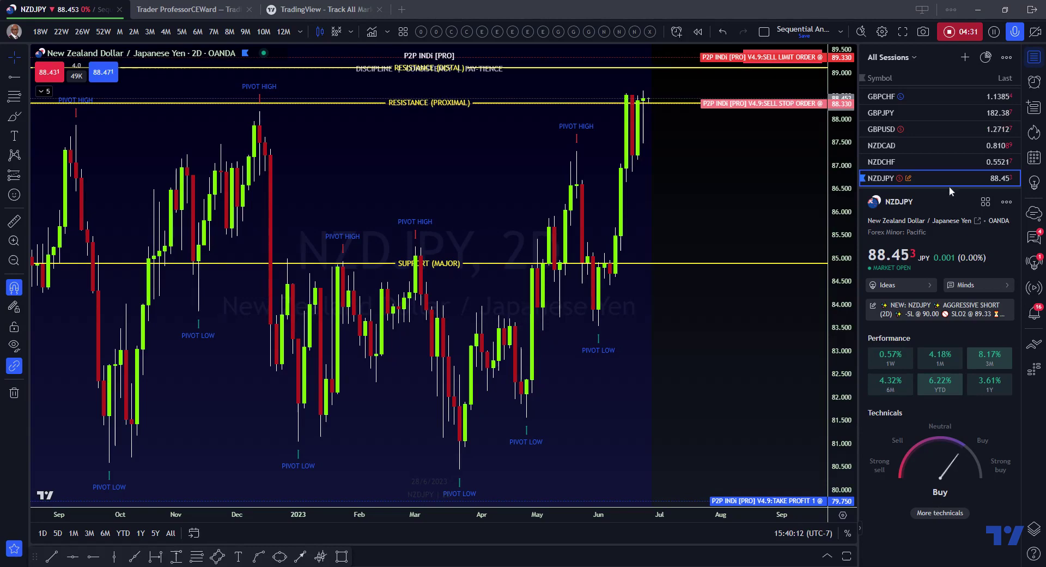
pyautogui.moveTo(942, 192)
pyautogui.mouseDown()
pyautogui.moveTo(943, 329)
pyautogui.moveTo(955, 182)
pyautogui.mouseUp()
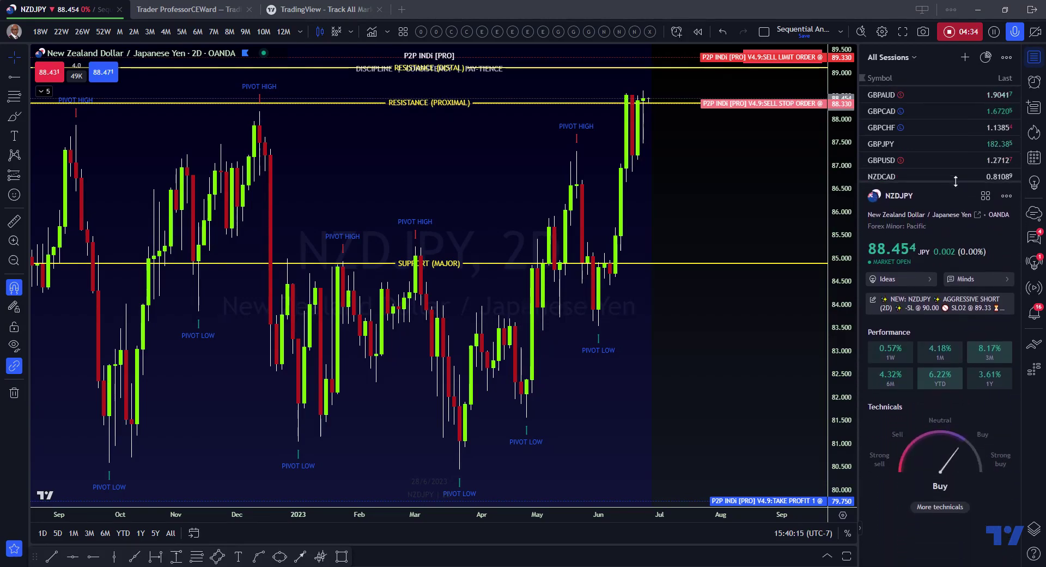
pyautogui.click(944, 506)
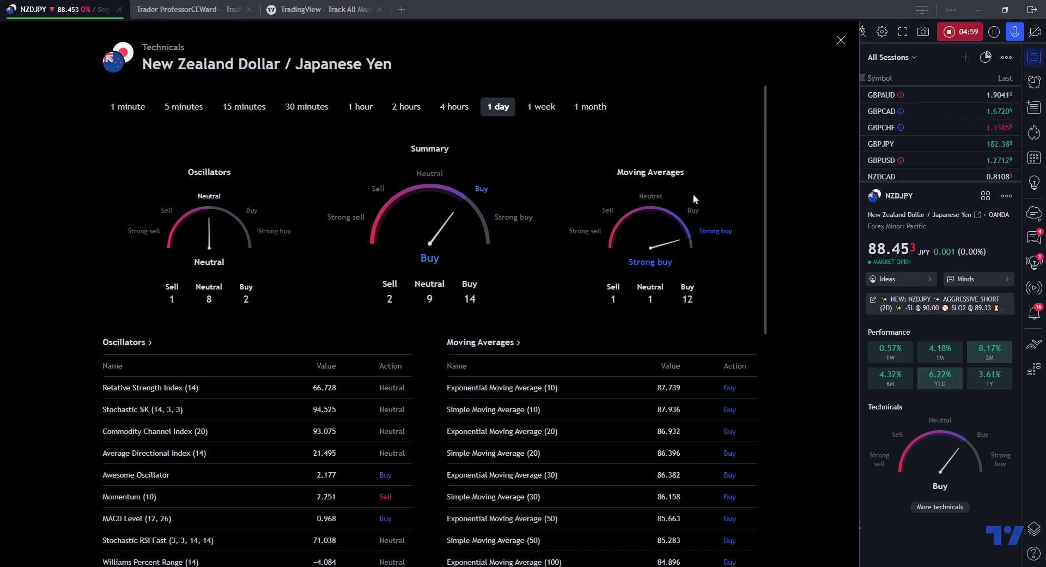
# Step: Examine the 1-day oscillator, summary and moving average ratings for NZDJPY, including the individual indicator tables, and close the technicals view
pyautogui.scroll(-2, 697, 189)
pyautogui.scroll(2, 698, 192)
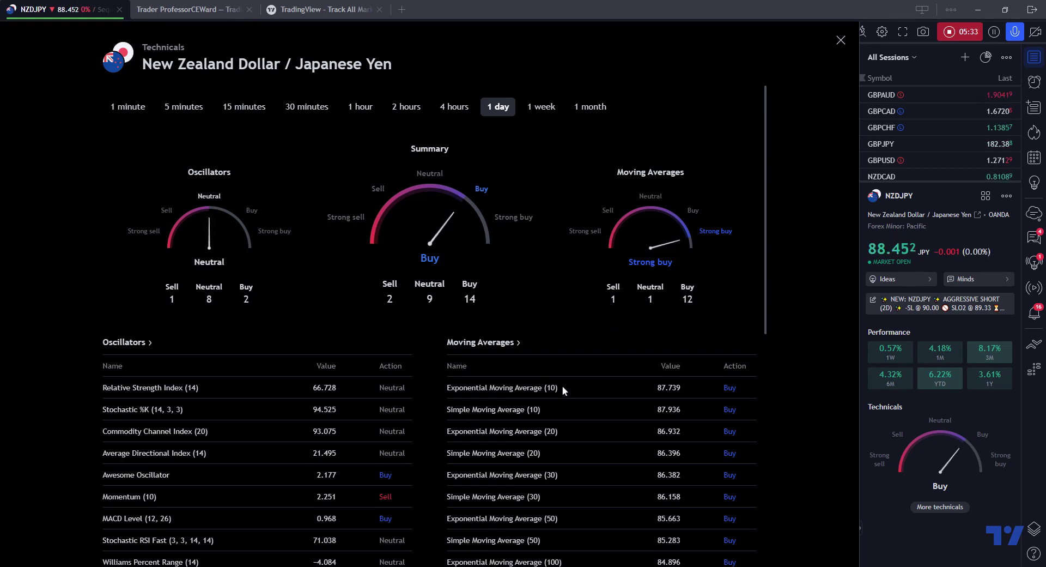
pyautogui.scroll(-4, 562, 384)
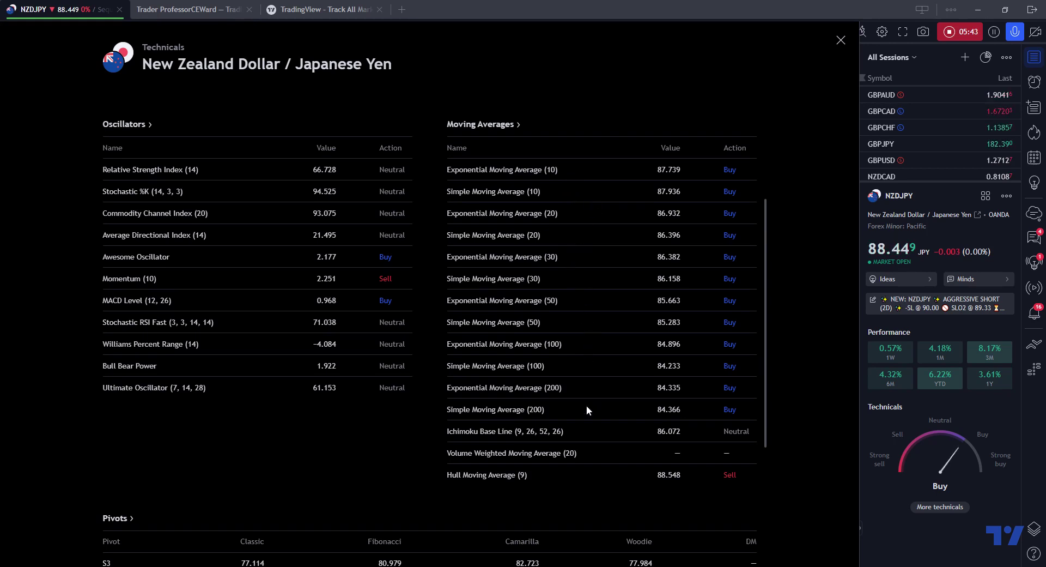
pyautogui.scroll(3, 596, 407)
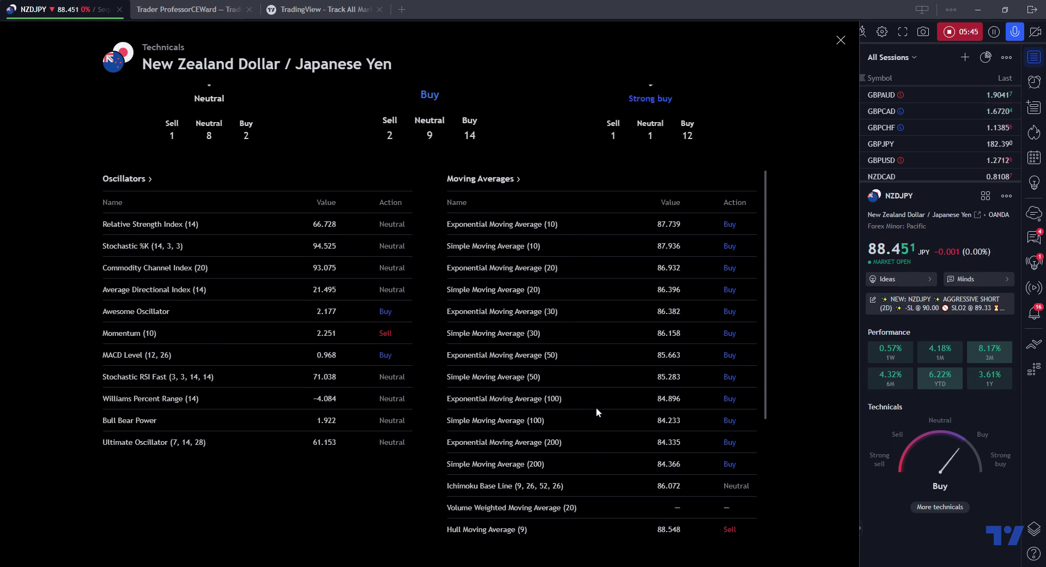
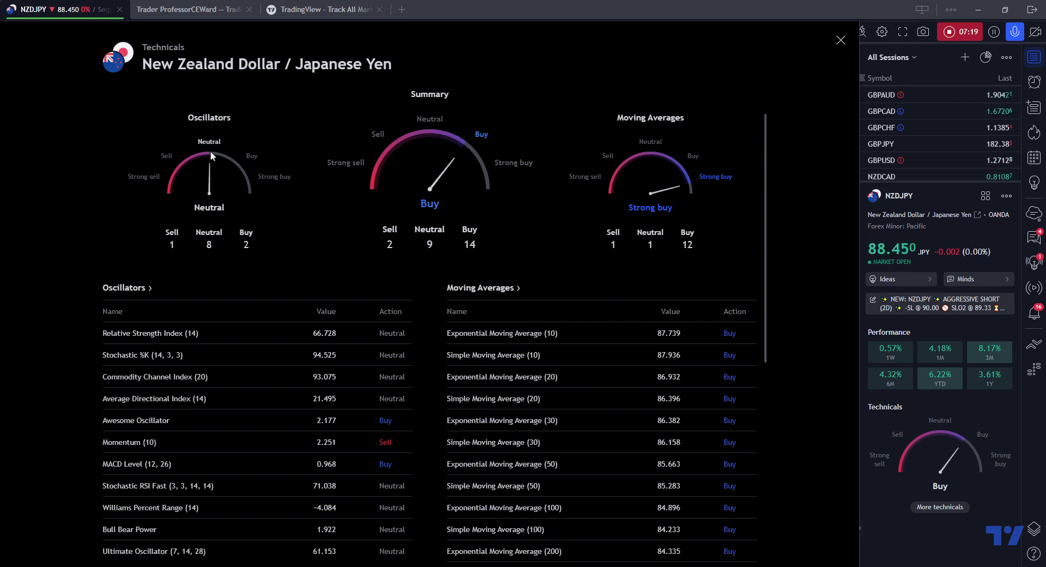
pyautogui.scroll(-1, 267, 298)
pyautogui.scroll(-2, 268, 298)
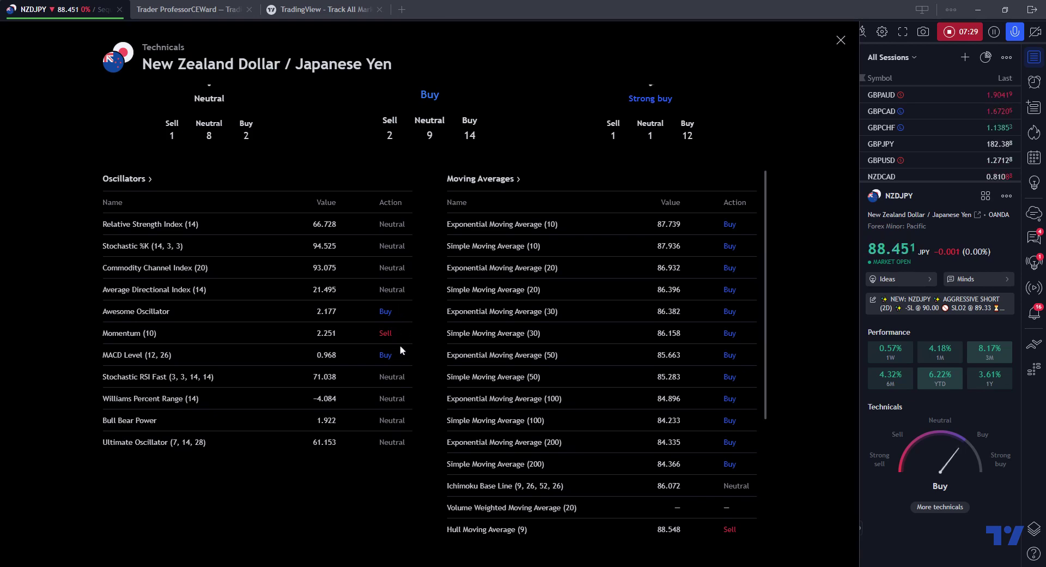
pyautogui.scroll(3, 329, 319)
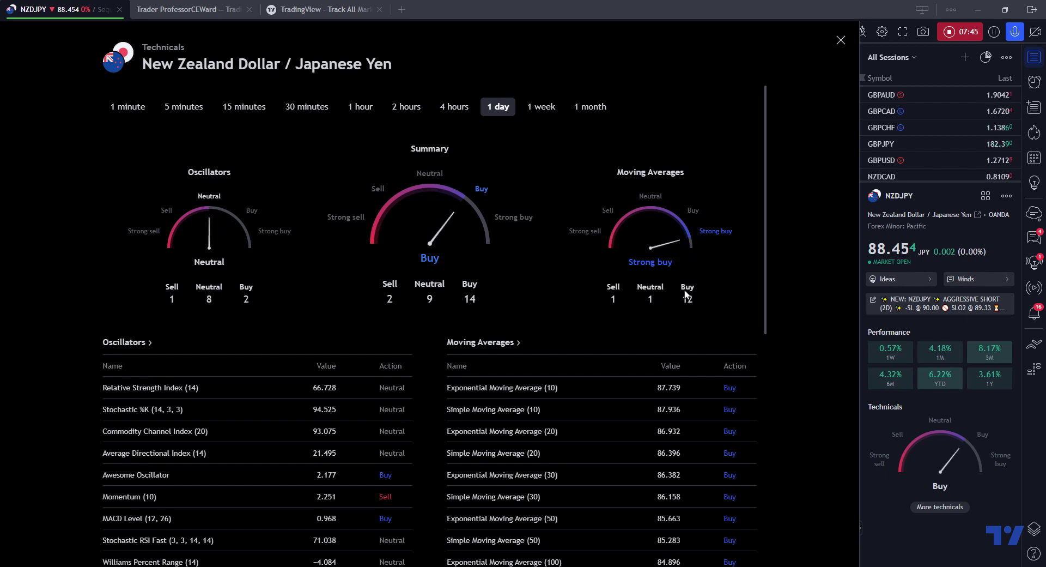
pyautogui.scroll(-2, 689, 295)
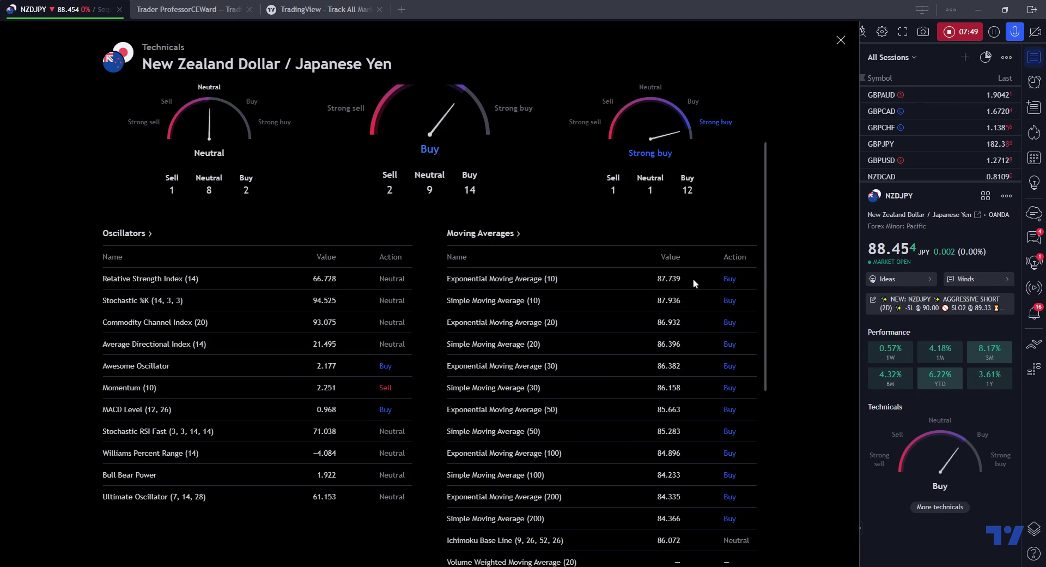
pyautogui.scroll(2, 694, 216)
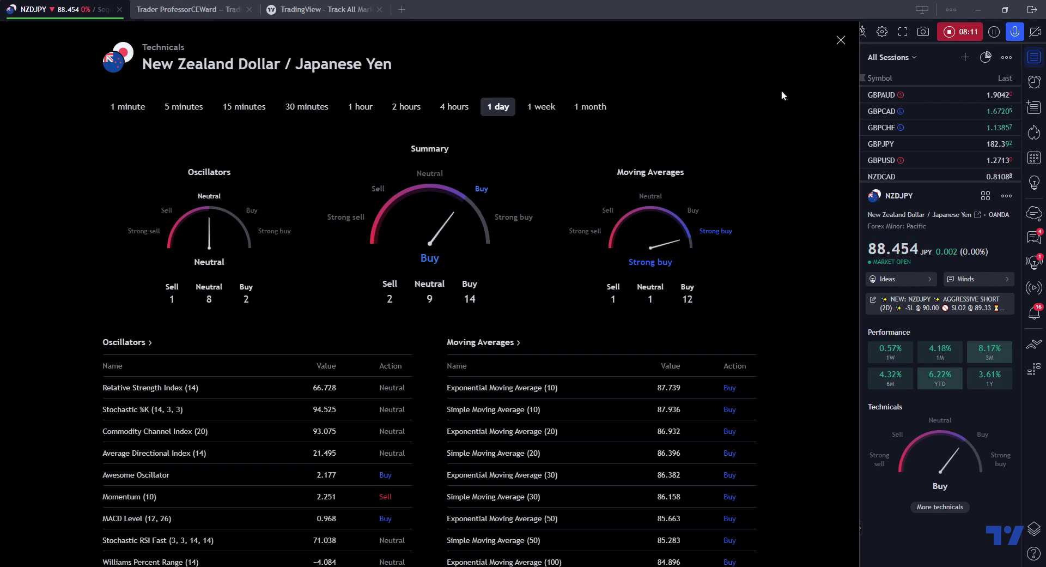
pyautogui.click(839, 40)
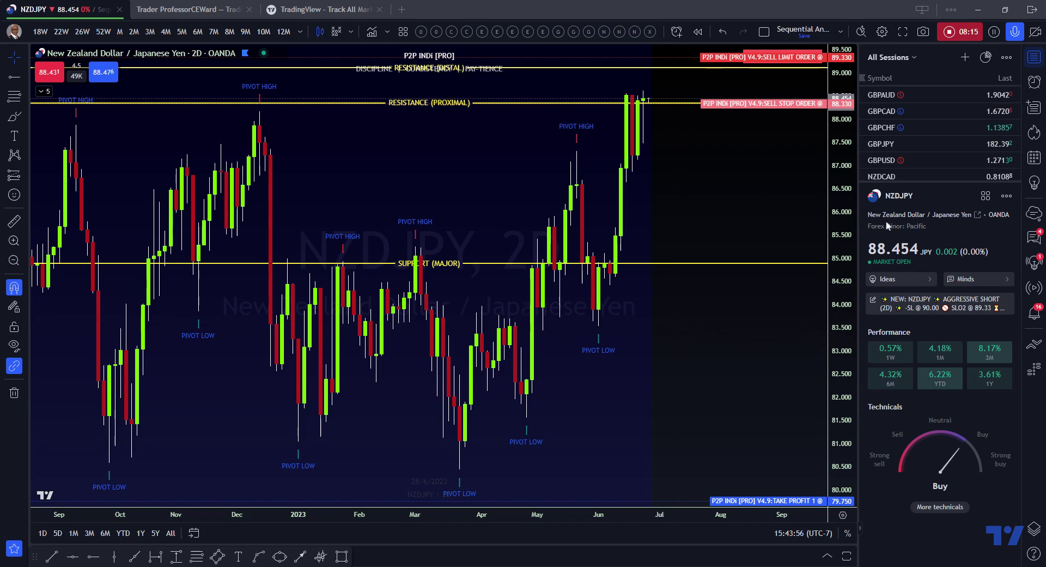
# Step: Hide the watchlist and check the proximal and distal resistance lines by selecting each one on the chart
pyautogui.click(1033, 57)
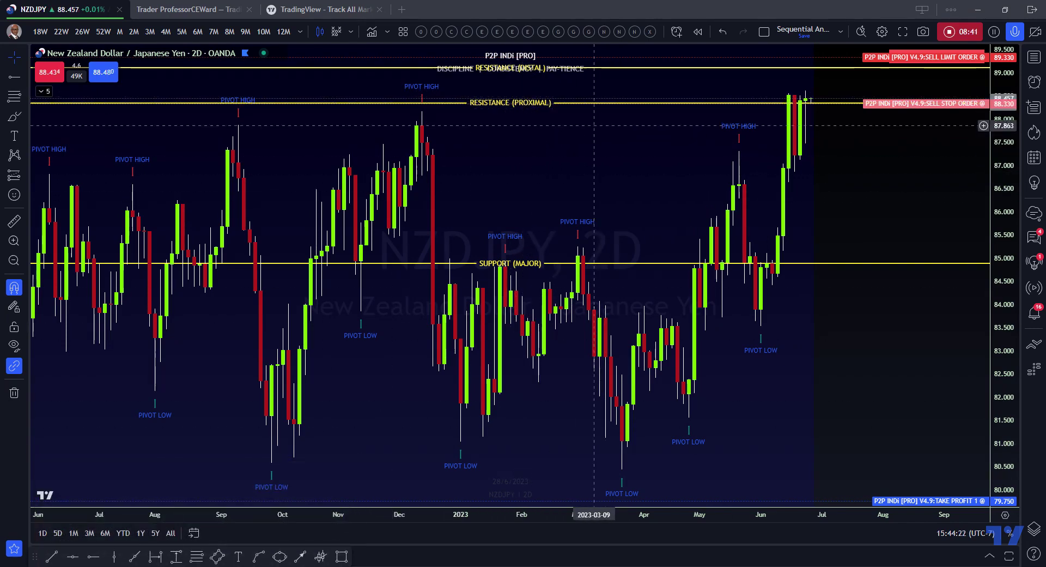
pyautogui.click(607, 109)
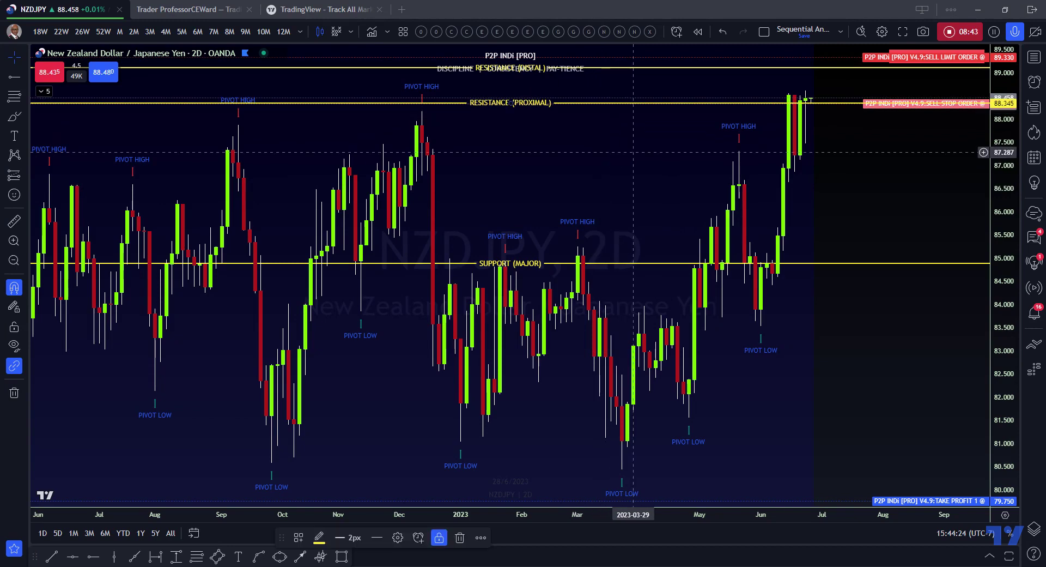
pyautogui.click(506, 68)
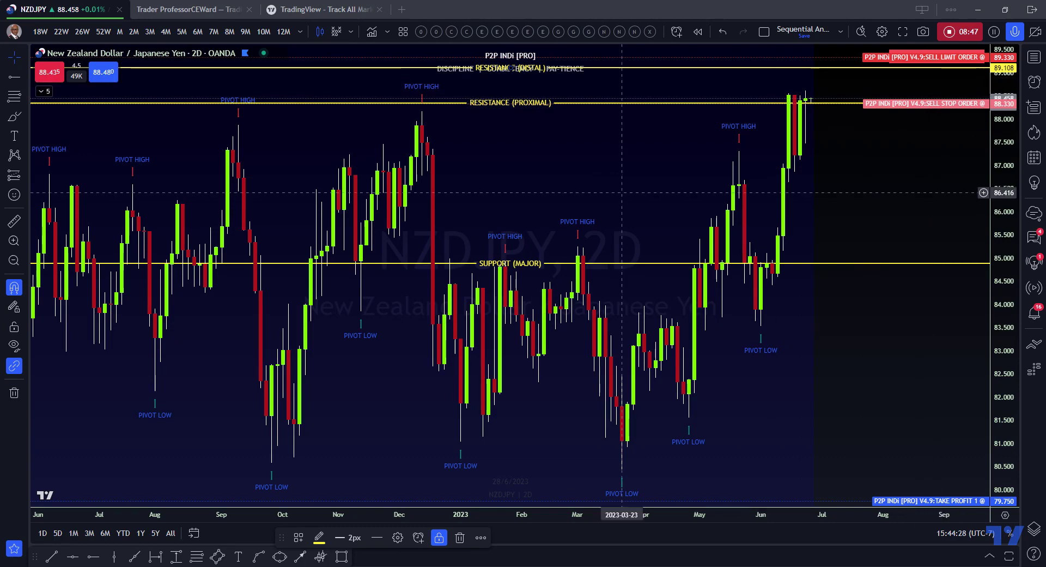
pyautogui.click(605, 165)
# Step: Examine the 2D price history back to mid-2015 where the candles meet the proximal and distal resistance lines
pyautogui.scroll(-3, 606, 165)
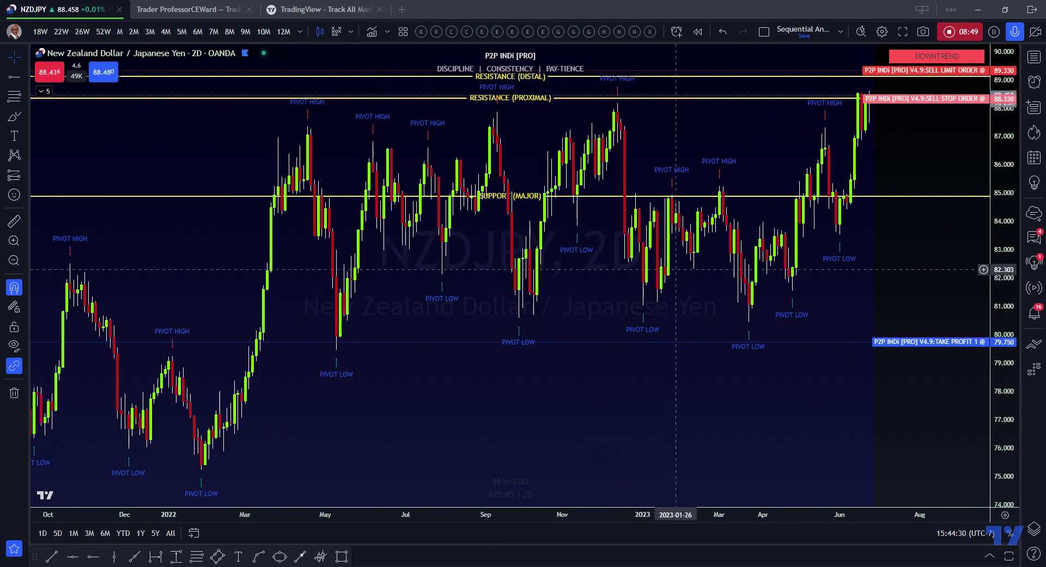
pyautogui.scroll(-2, 630, 247)
pyautogui.scroll(-5, 632, 254)
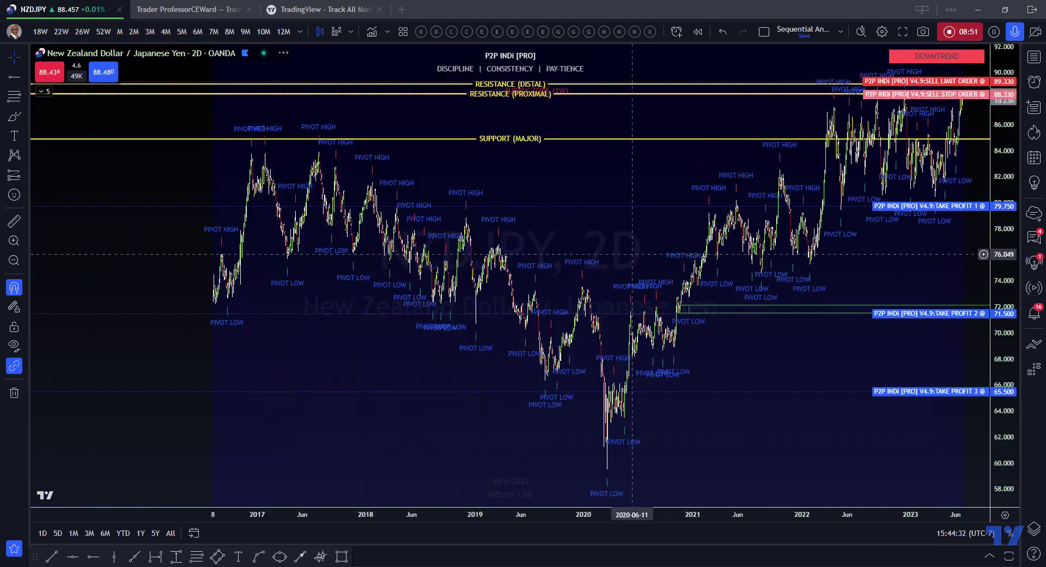
pyautogui.scroll(4, 514, 329)
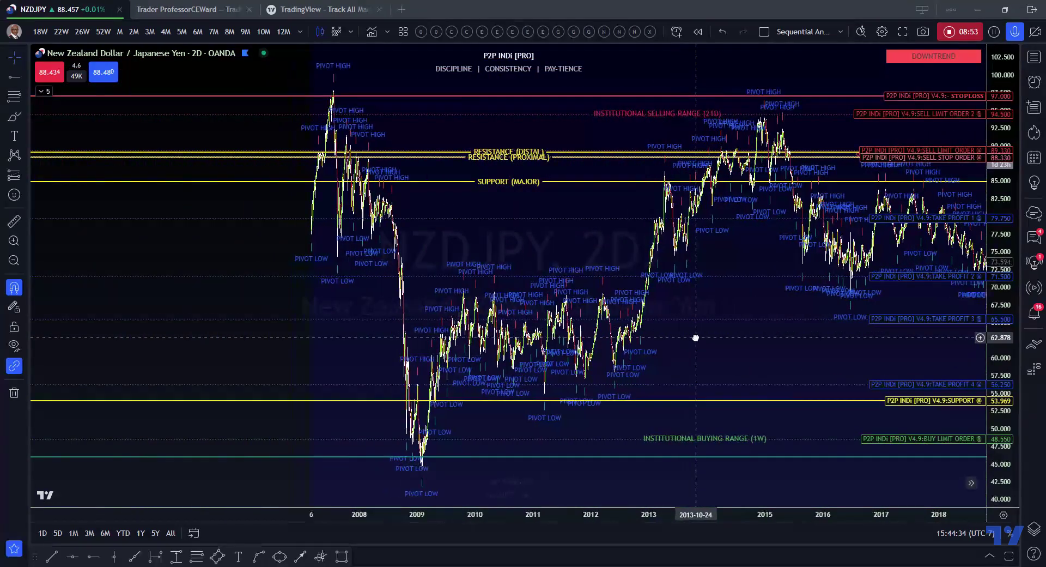
pyautogui.scroll(5, 659, 351)
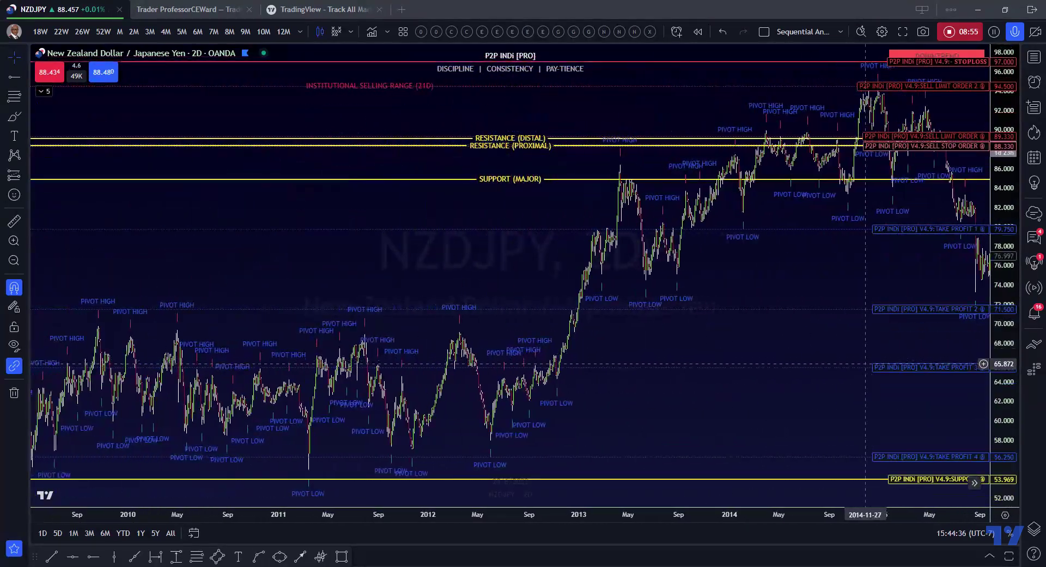
pyautogui.scroll(5, 791, 367)
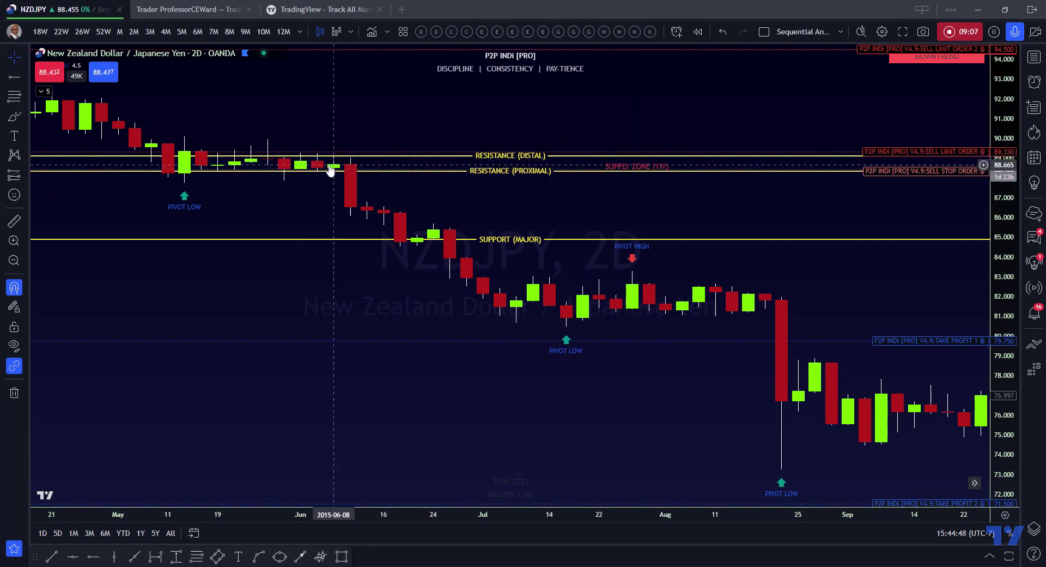
# Step: Switch the chart to the 1-week interval, reset its view and examine the 2015 price drop from the resistance zone
pyautogui.click(38, 32)
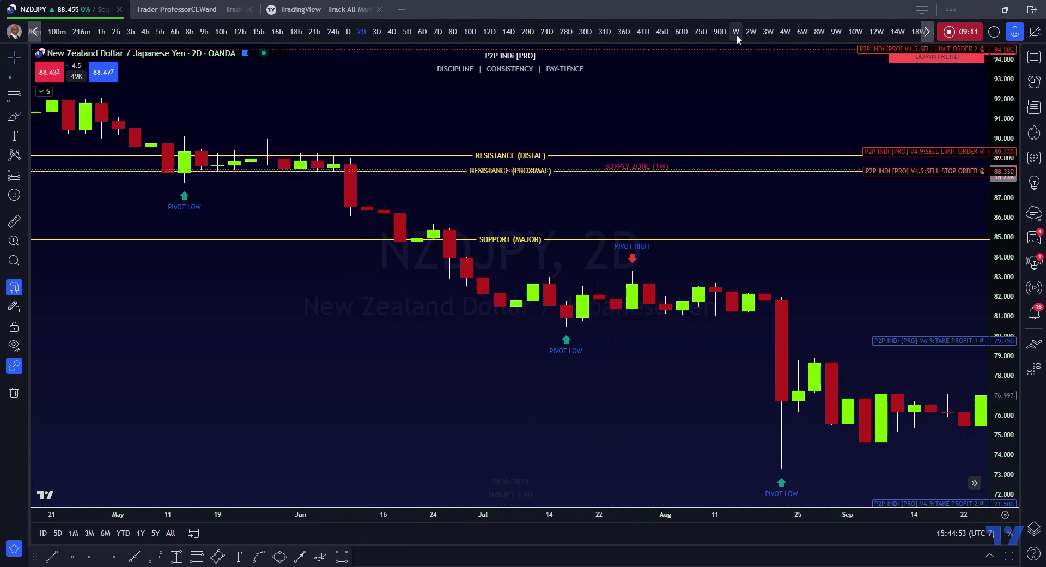
pyautogui.click(736, 32)
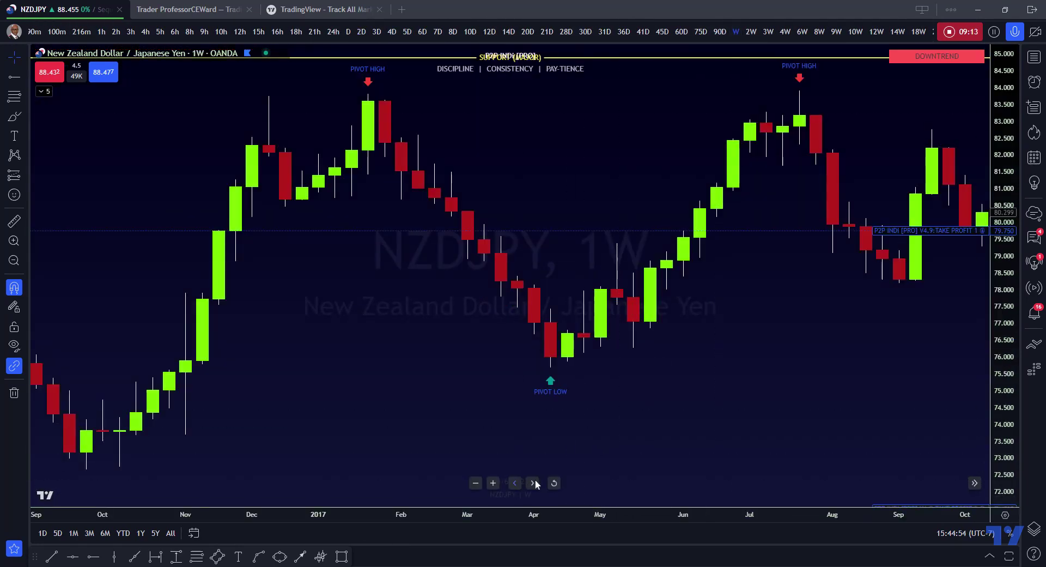
pyautogui.click(553, 483)
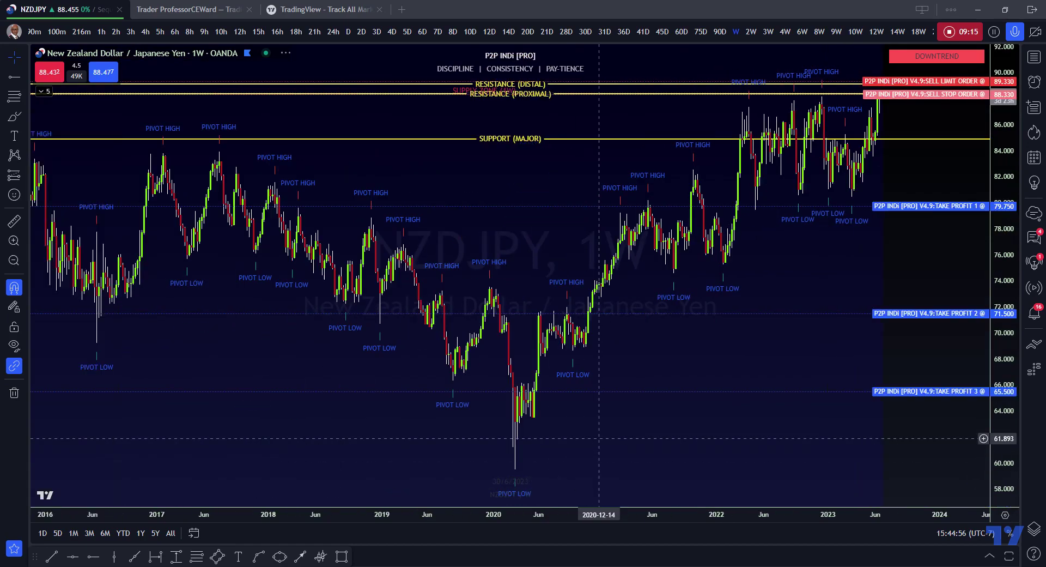
pyautogui.scroll(-3, 599, 437)
pyautogui.moveTo(362, 430); pyautogui.dragTo(809, 443)
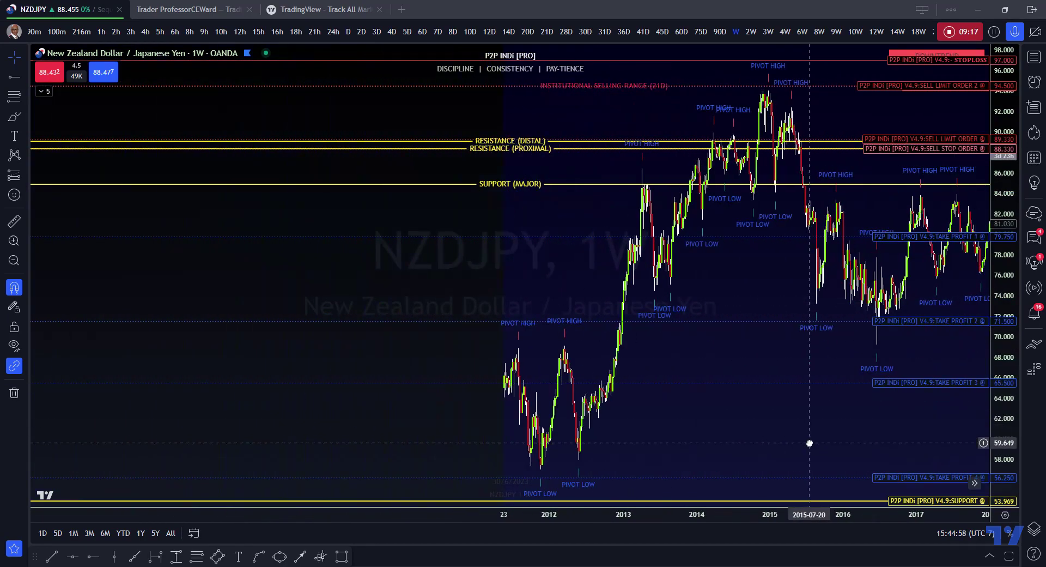
pyautogui.scroll(5, 850, 446)
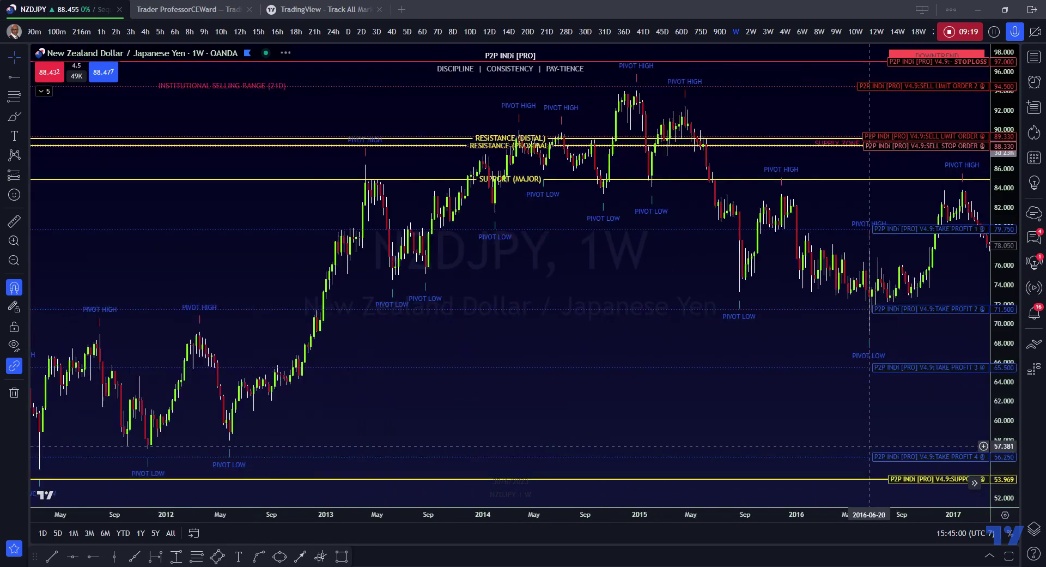
pyautogui.scroll(2, 845, 452)
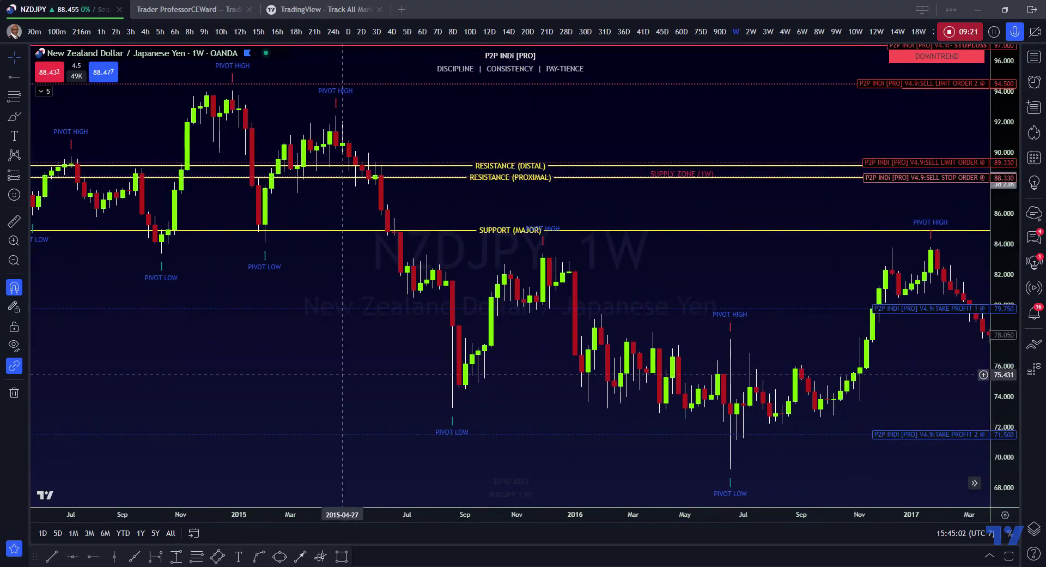
pyautogui.moveTo(344, 409); pyautogui.dragTo(401, 406)
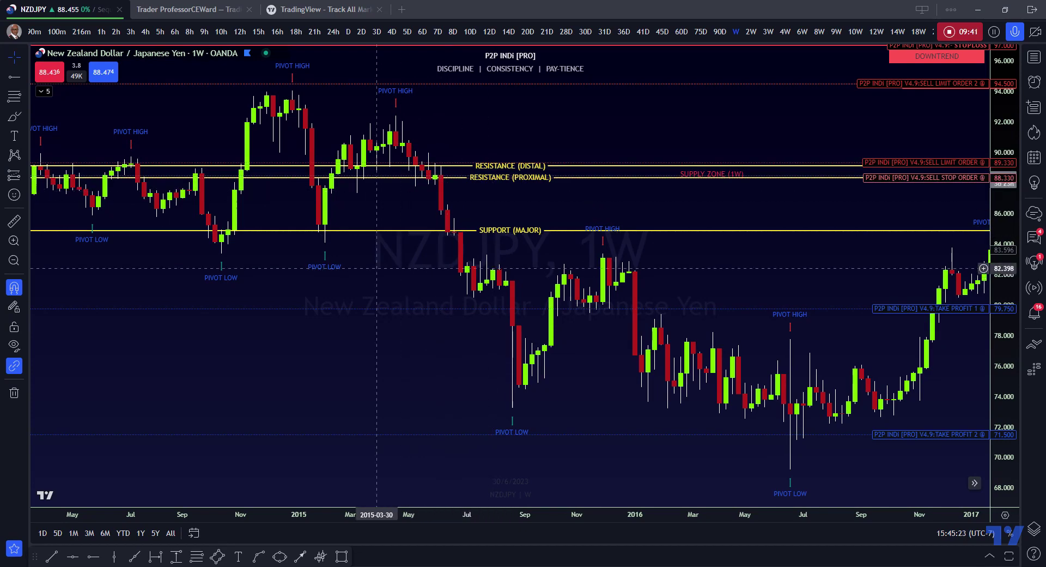
# Step: Review the weekly price history from 2005 to the current 2023 candles against the resistance and take-profit levels
pyautogui.scroll(-3, 380, 270)
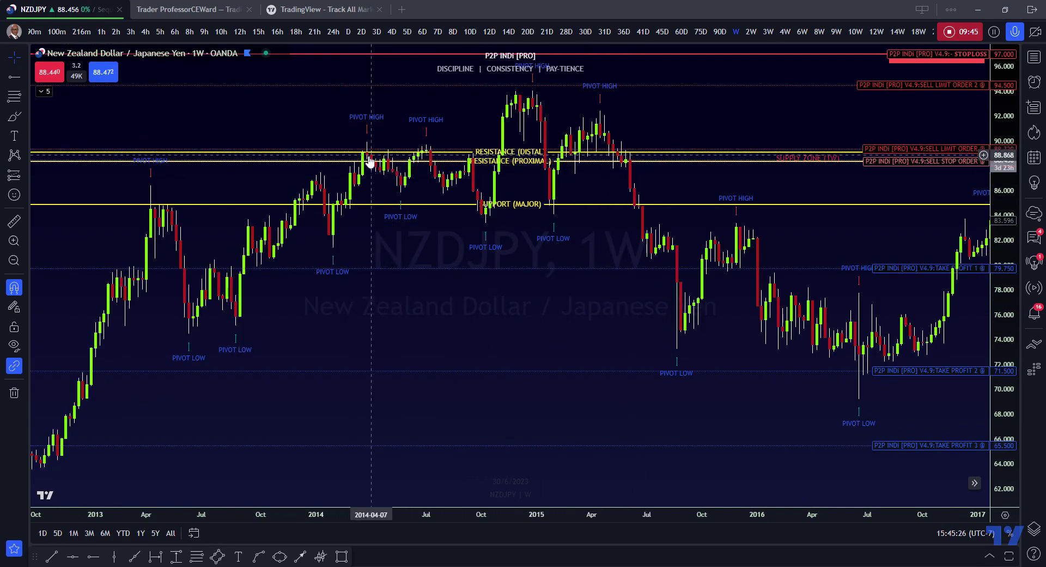
pyautogui.scroll(-5, 443, 299)
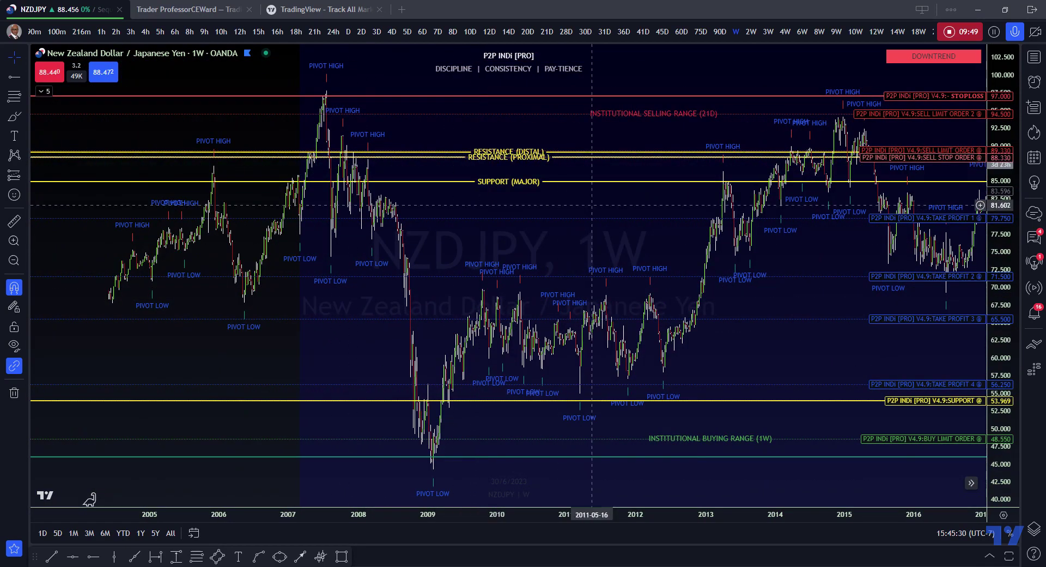
pyautogui.scroll(3, 675, 261)
pyautogui.moveTo(729, 283); pyautogui.dragTo(193, 303)
pyautogui.moveTo(565, 345); pyautogui.dragTo(349, 339)
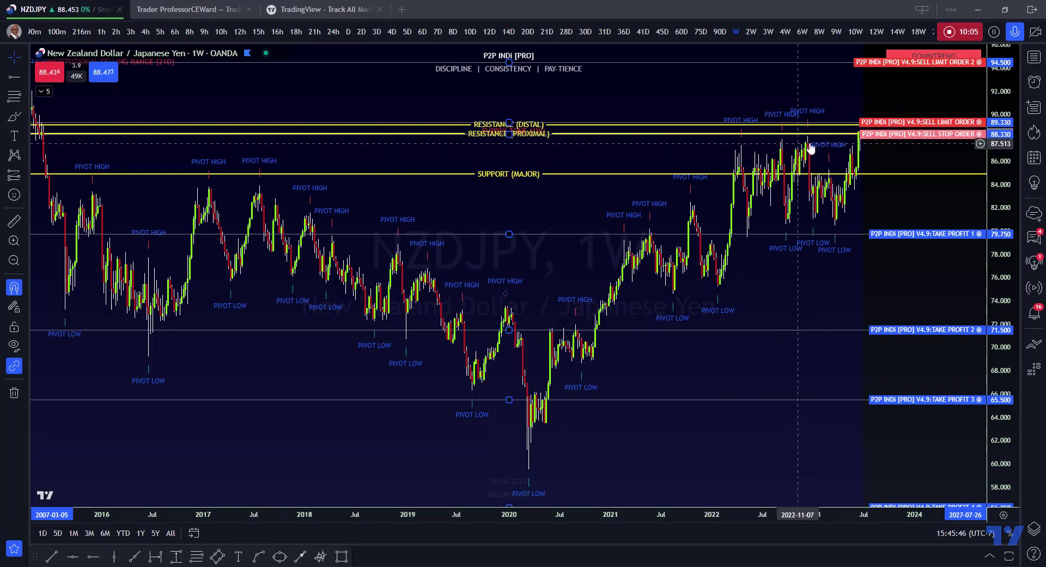
pyautogui.scroll(2, 870, 149)
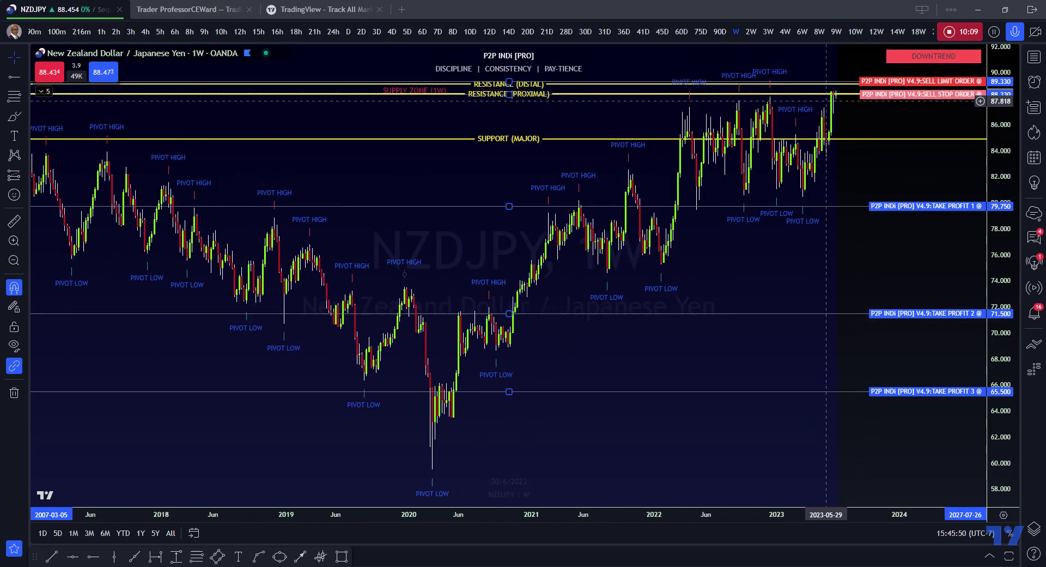
pyautogui.scroll(1, 826, 100)
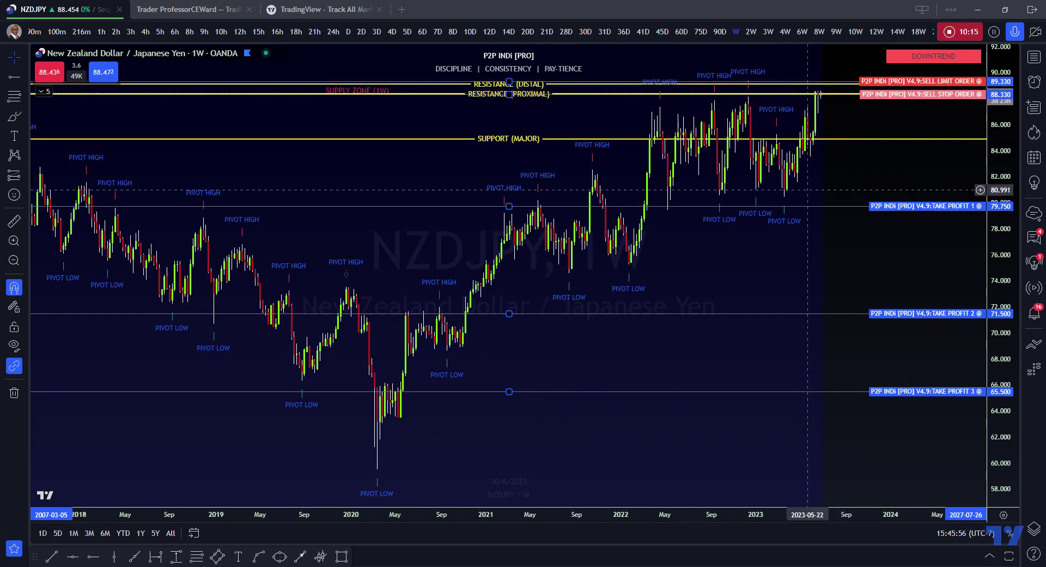
pyautogui.scroll(1, 820, 191)
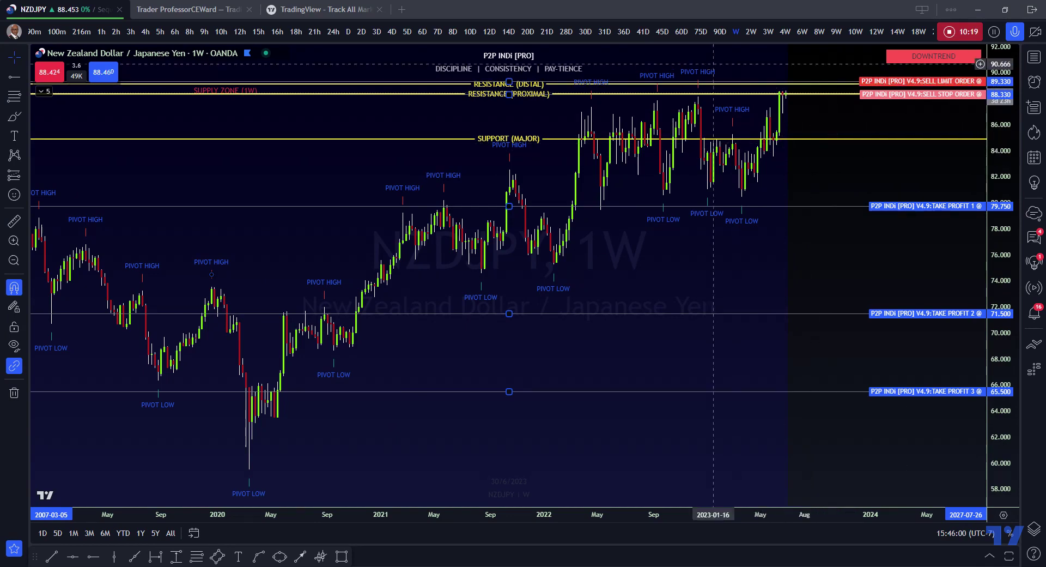
# Step: Return the chart to the 2D interval and compare the two P2P INDI [PRO] V4.9 indicators by showing each alone, ending with the first
pyautogui.click(361, 31)
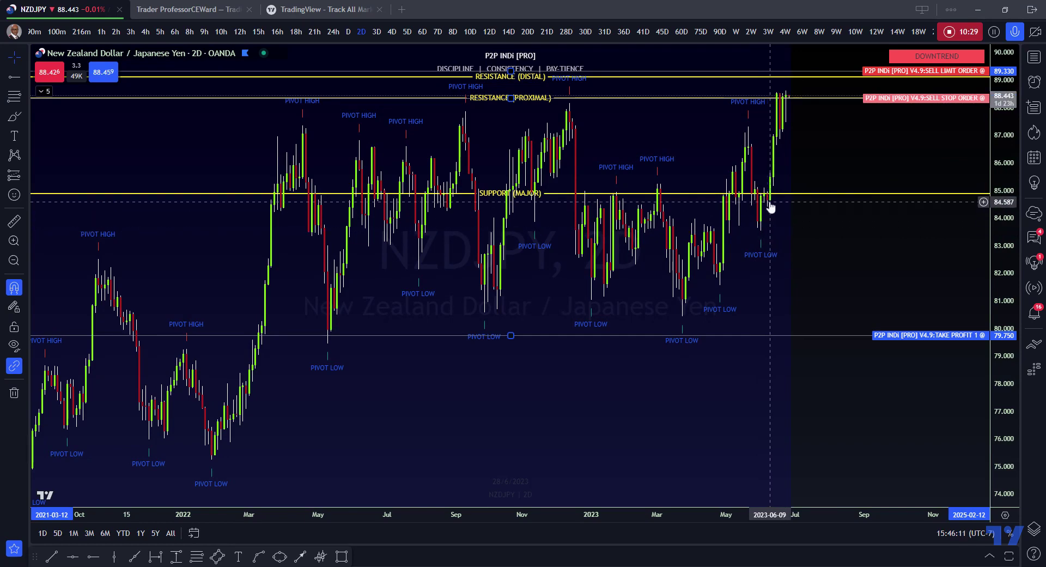
pyautogui.scroll(2, 770, 205)
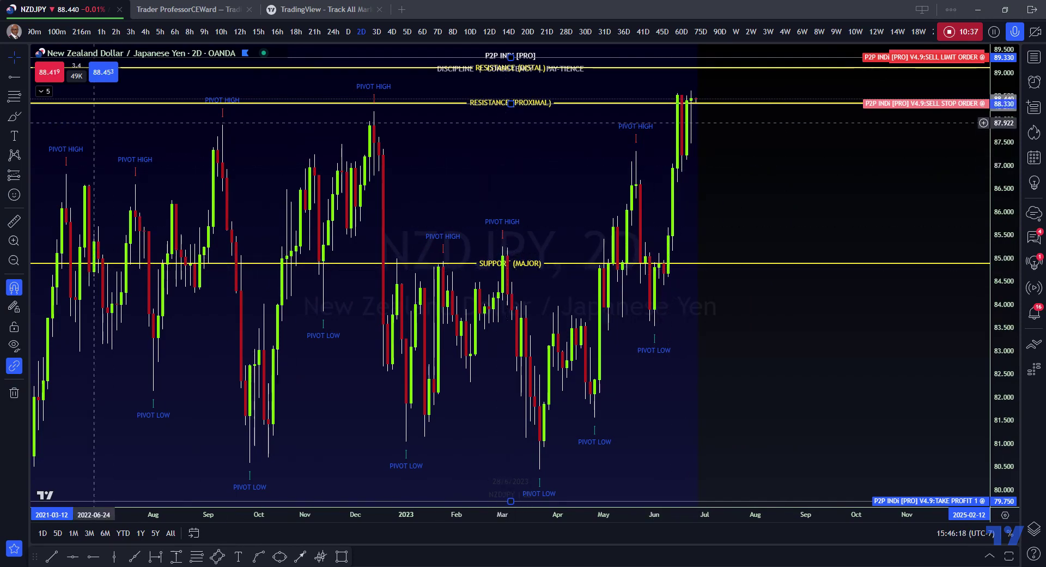
pyautogui.click(41, 91)
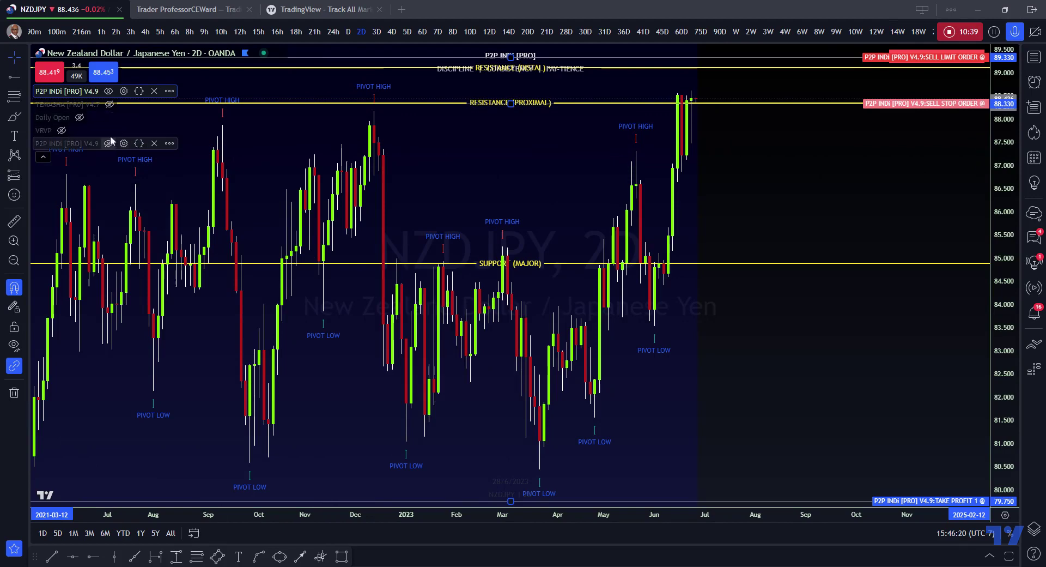
pyautogui.click(108, 91)
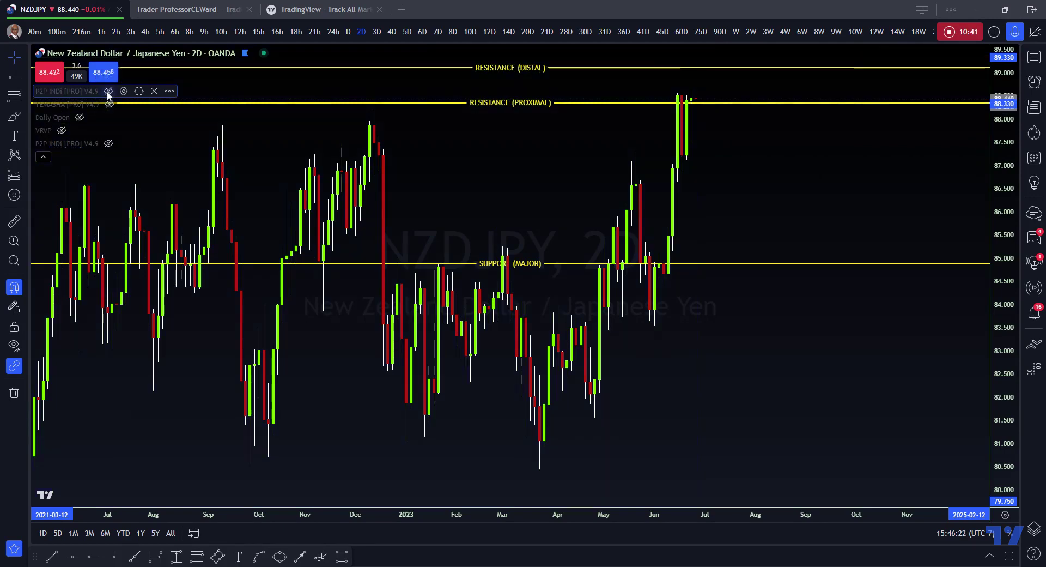
pyautogui.click(107, 144)
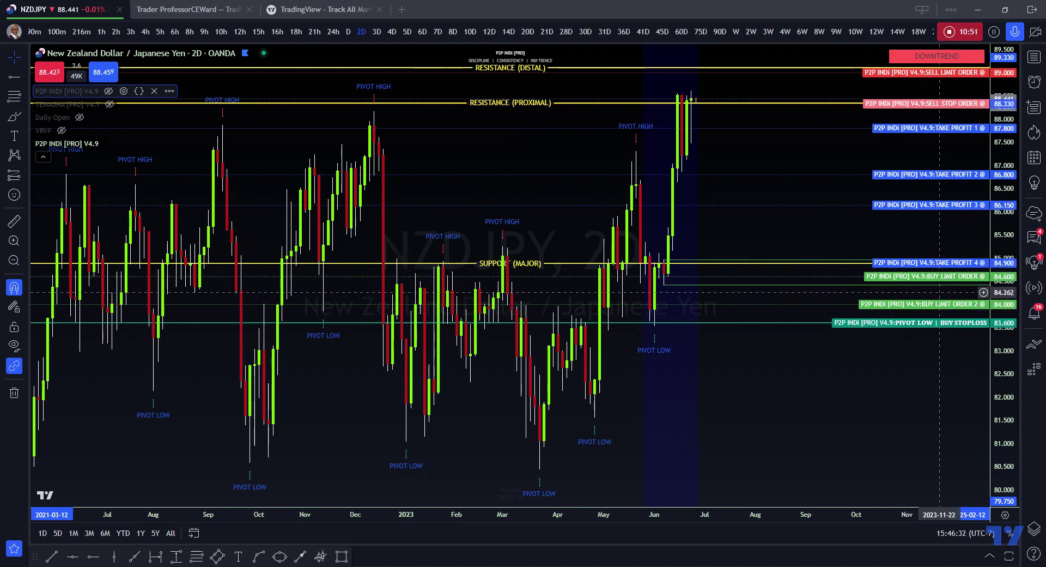
pyautogui.click(108, 144)
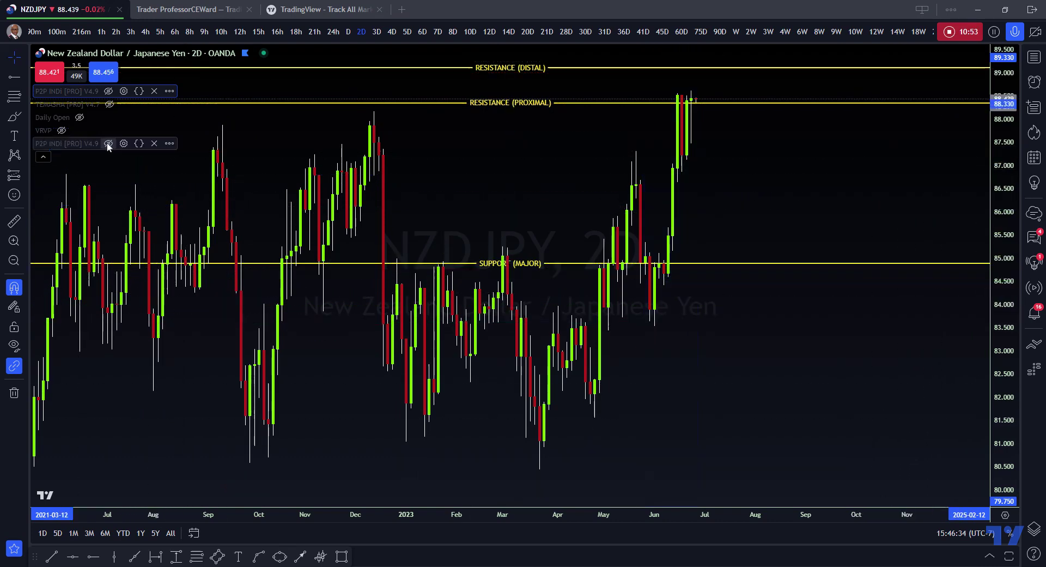
pyautogui.click(108, 91)
pyautogui.scroll(-2, 713, 326)
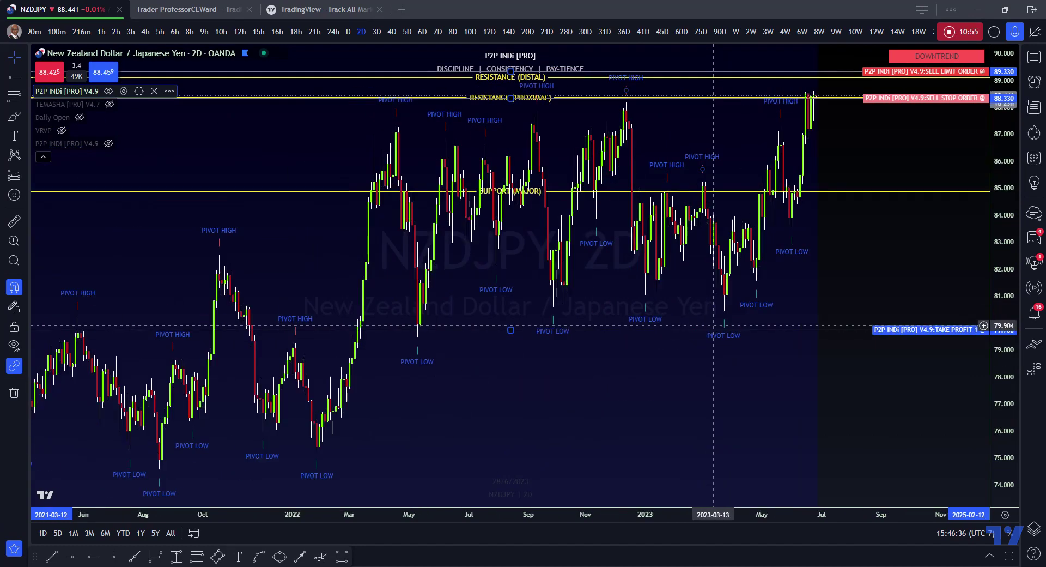
pyautogui.scroll(-2, 713, 326)
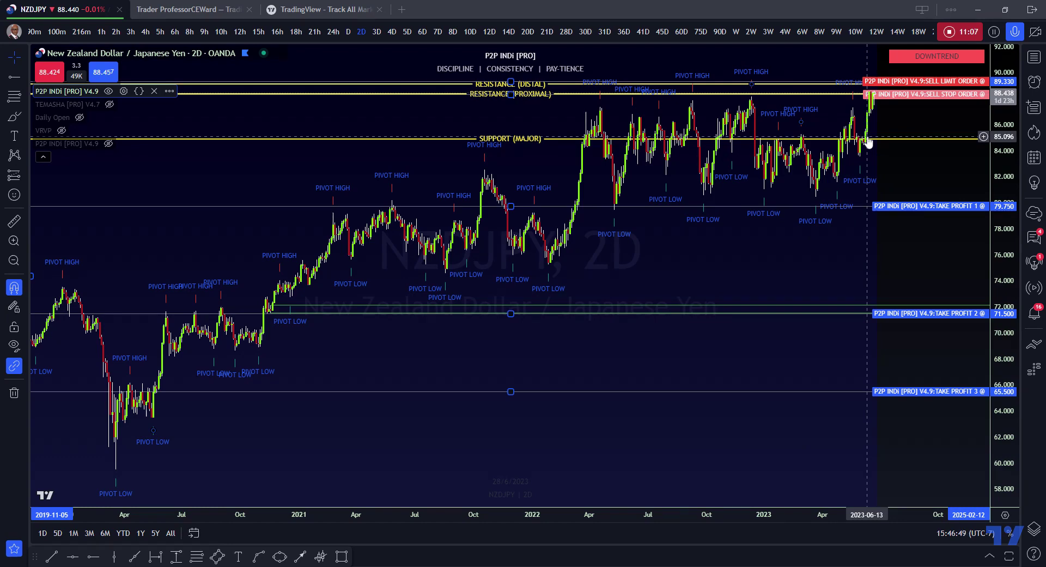
# Step: Switch the chart to the 21D interval, collapse the indicator list and check the long-term price reactions around the distal resistance line
pyautogui.click(546, 32)
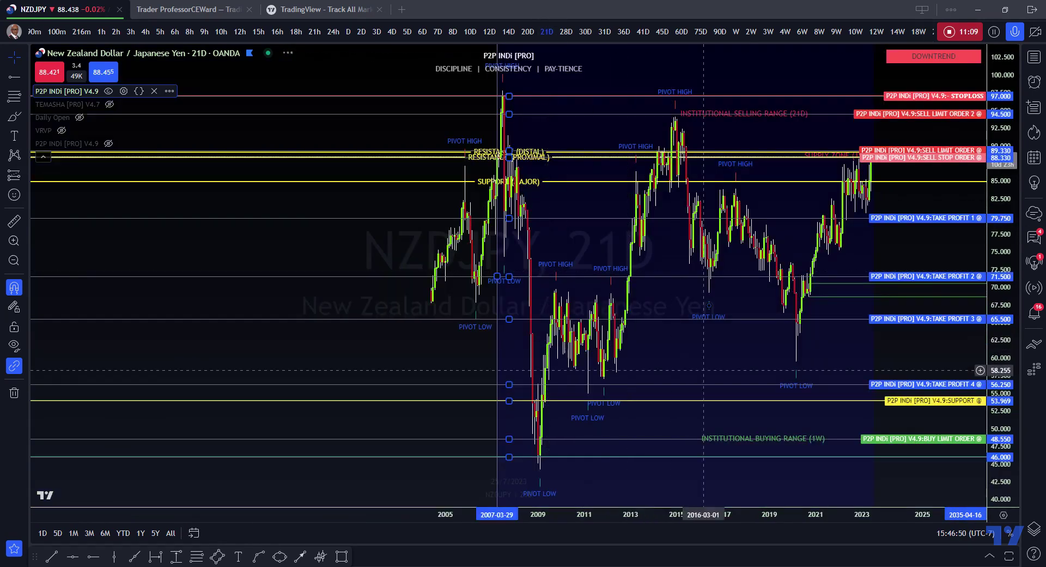
pyautogui.scroll(3, 632, 360)
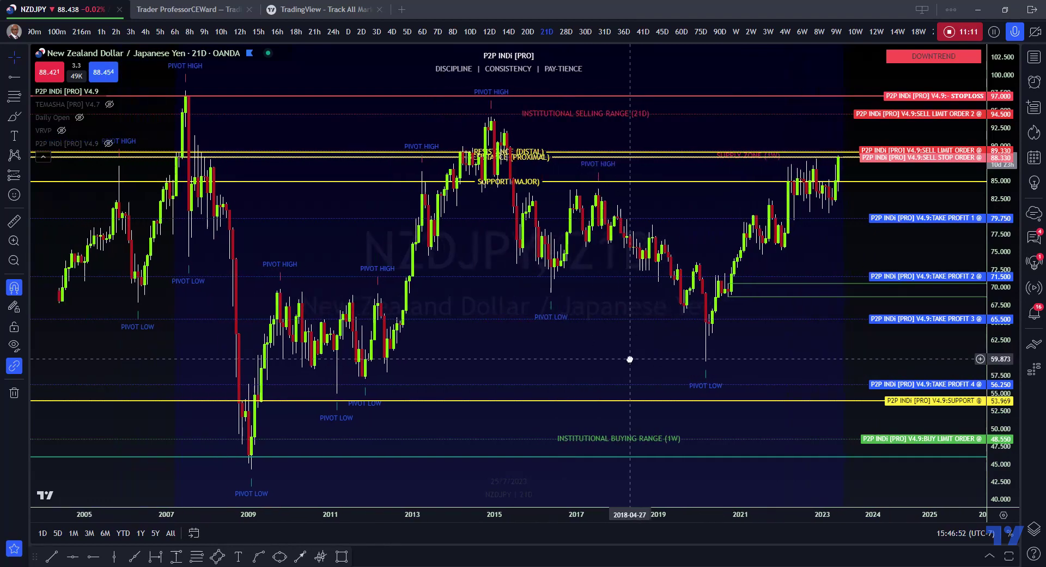
pyautogui.click(43, 157)
pyautogui.hscroll(-2, 536, 357)
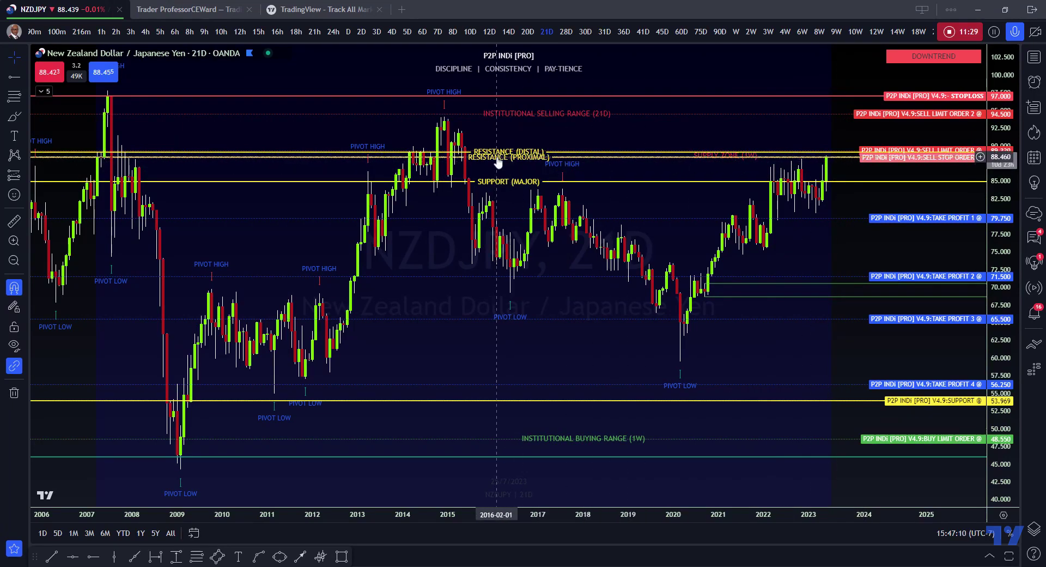
pyautogui.click(466, 153)
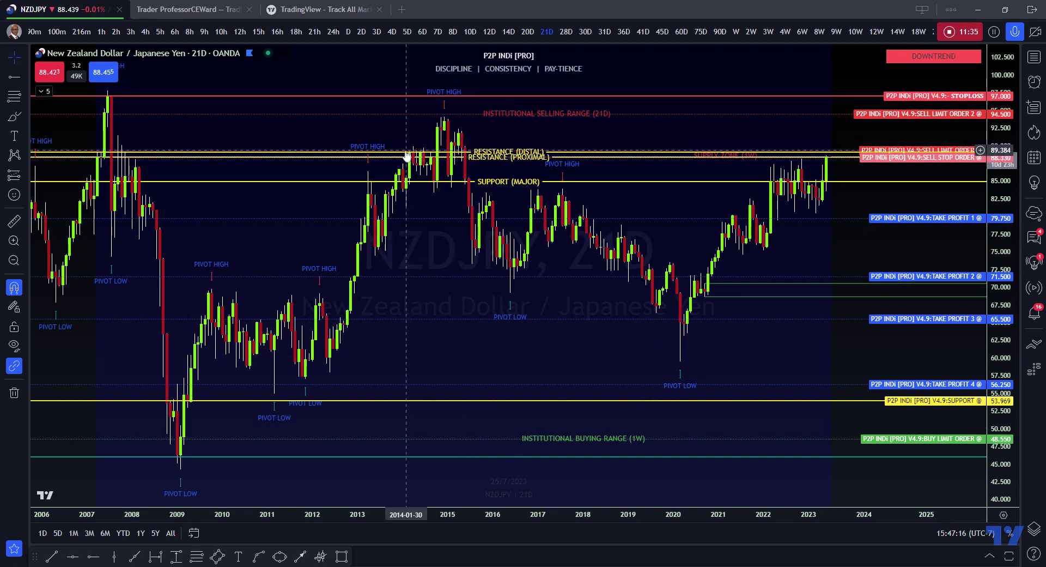
pyautogui.click(70, 152)
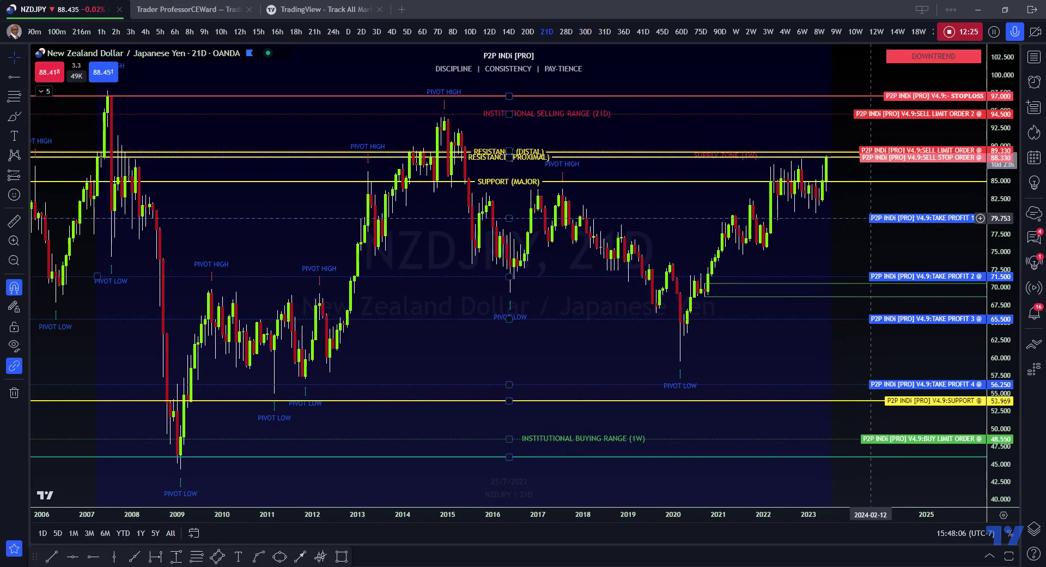
# Step: Examine the published NZDJPY 14D short idea and the statistics on the trader's profile page, and return to the NZDJPY chart
pyautogui.click(214, 10)
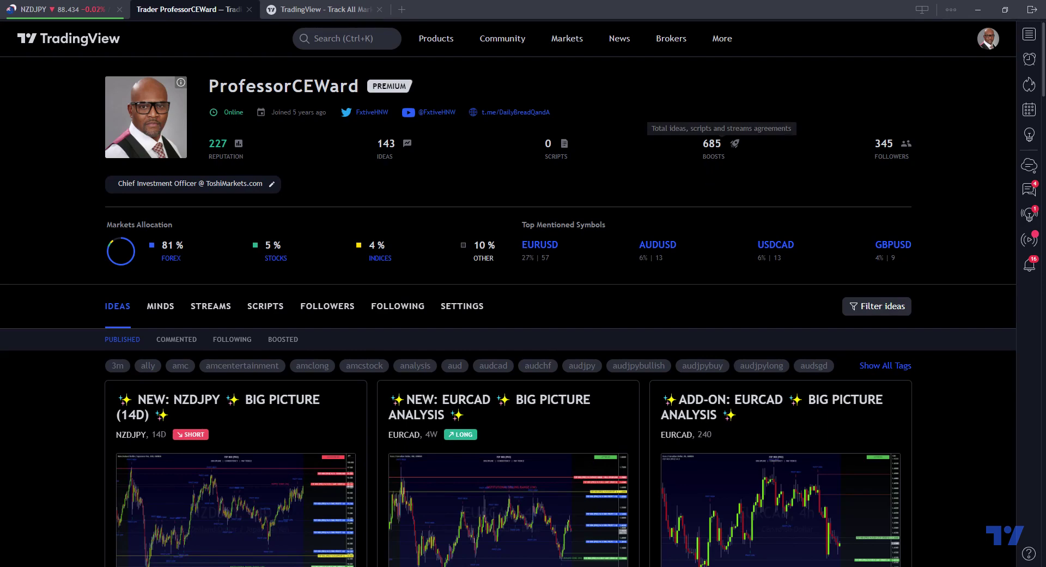
pyautogui.scroll(-3, 649, 224)
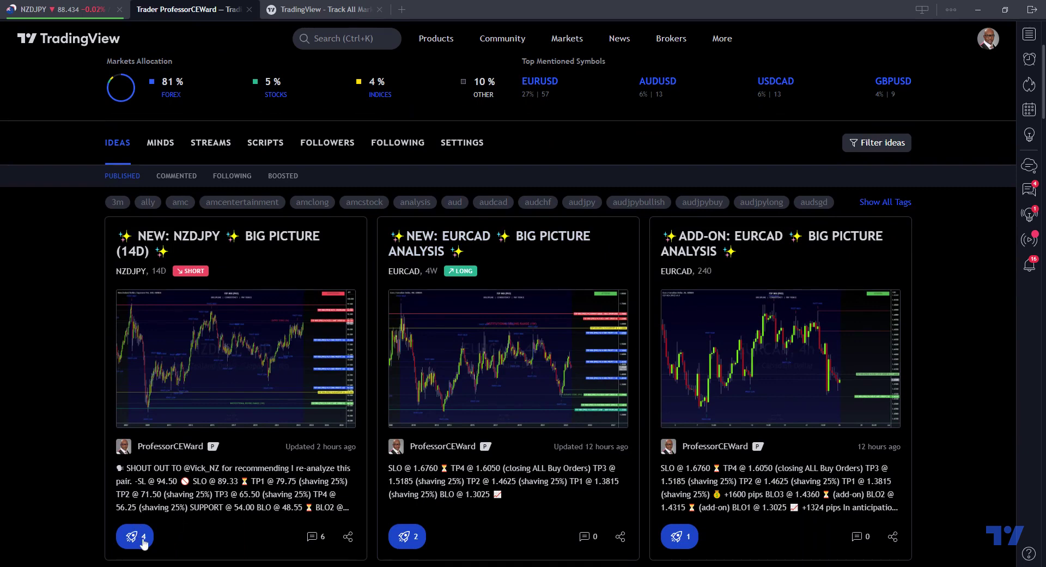
pyautogui.scroll(3, 534, 376)
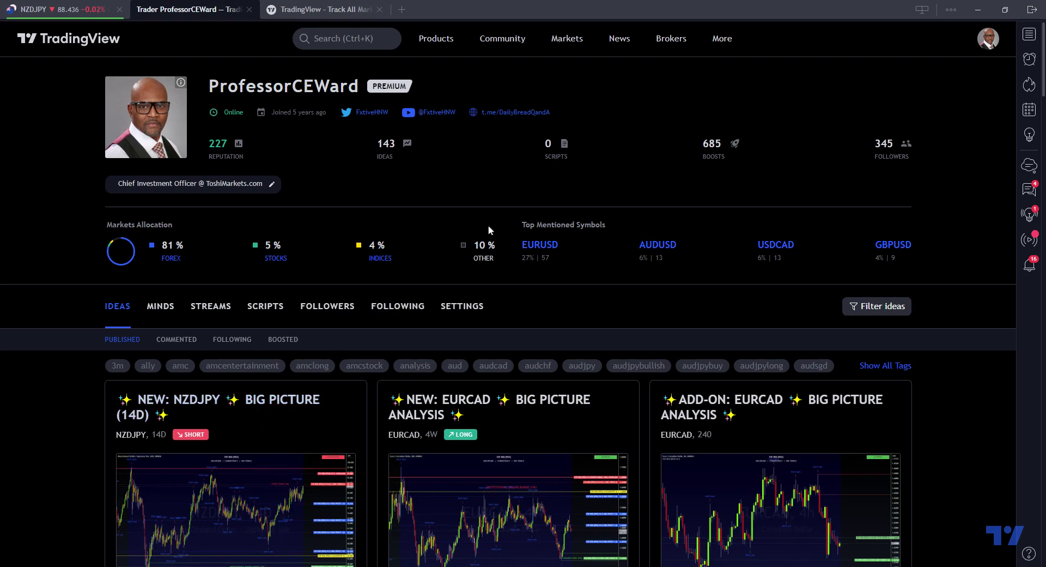
pyautogui.scroll(-3, 390, 308)
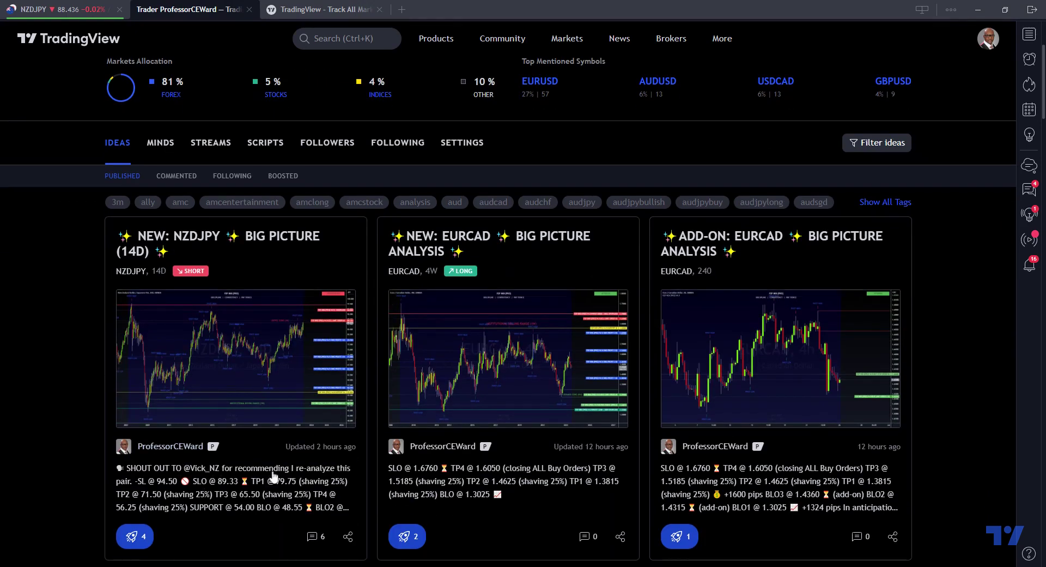
pyautogui.scroll(3, 281, 466)
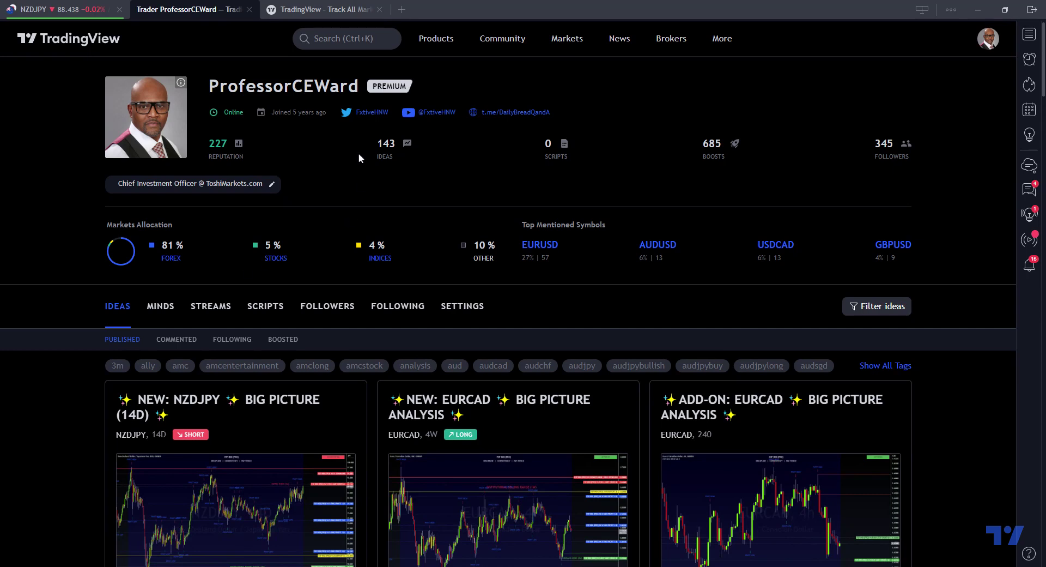
pyautogui.click(78, 12)
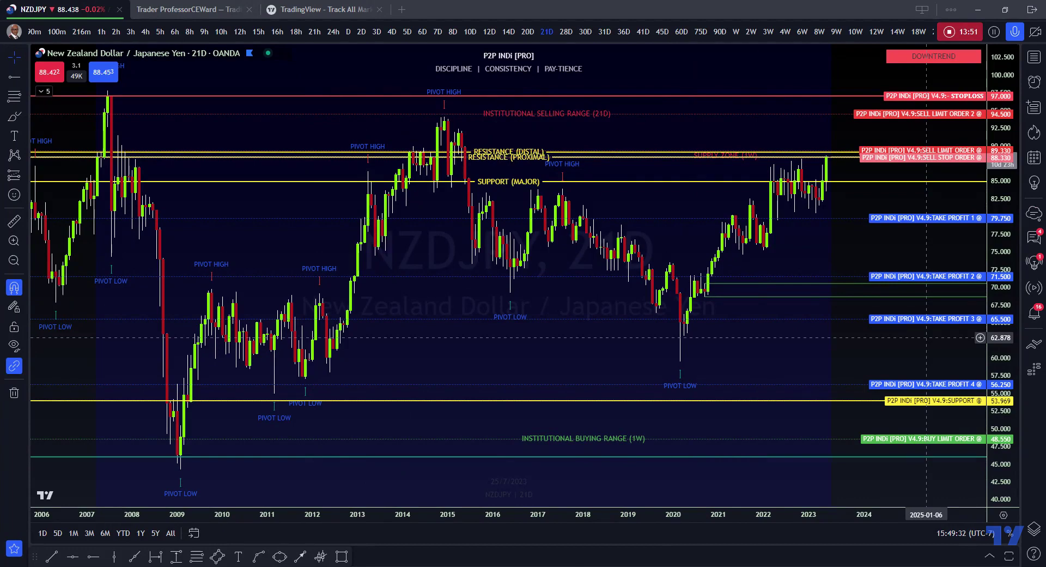